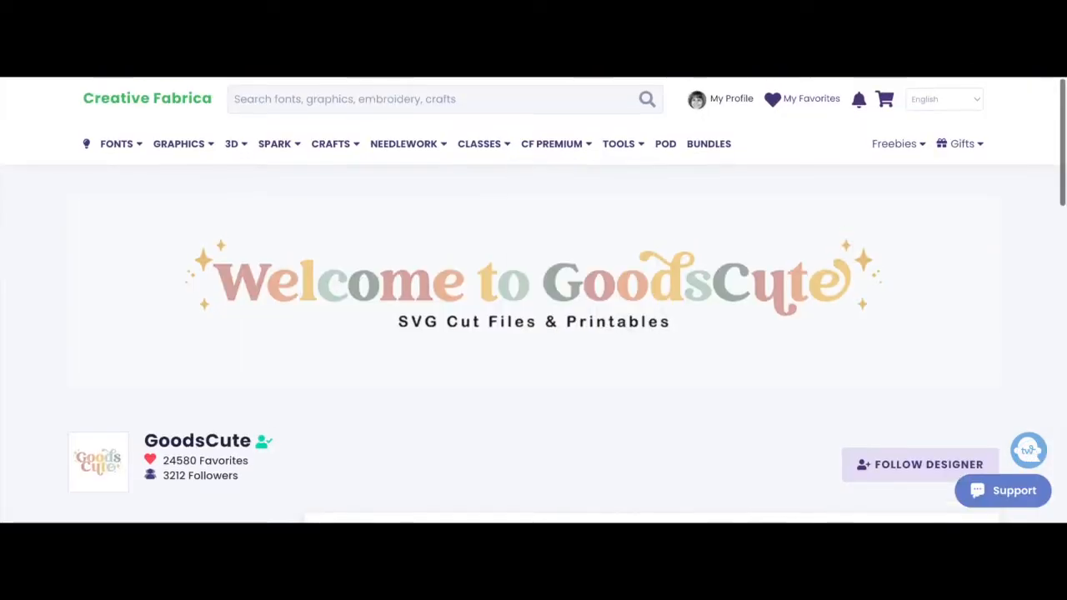
Browse the GoodsCute shop's Canva results and examine the Doodle Alphabet frame templates on offer.
{"action": "scroll", "coordinate": [534, 300], "scroll_direction": "down", "scroll_amount": 1}
{"action": "scroll", "coordinate": [533, 300], "scroll_direction": "down", "scroll_amount": 5}
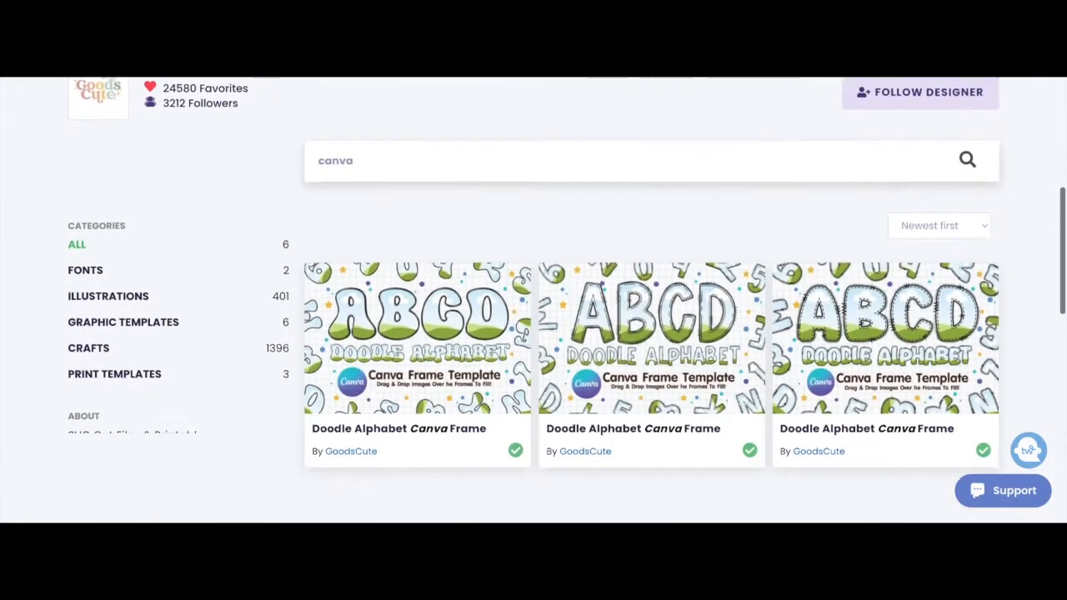
{"action": "scroll", "coordinate": [496, 344], "scroll_direction": "down", "scroll_amount": 4}
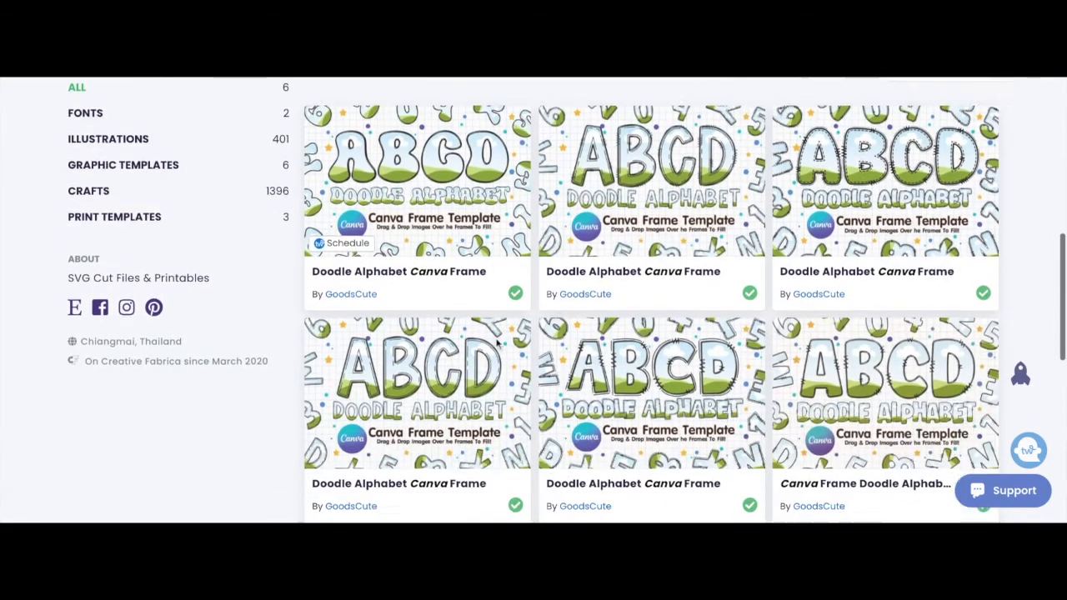
{"action": "scroll", "coordinate": [497, 342], "scroll_direction": "down", "scroll_amount": 1}
{"action": "scroll", "coordinate": [498, 342], "scroll_direction": "up", "scroll_amount": 4}
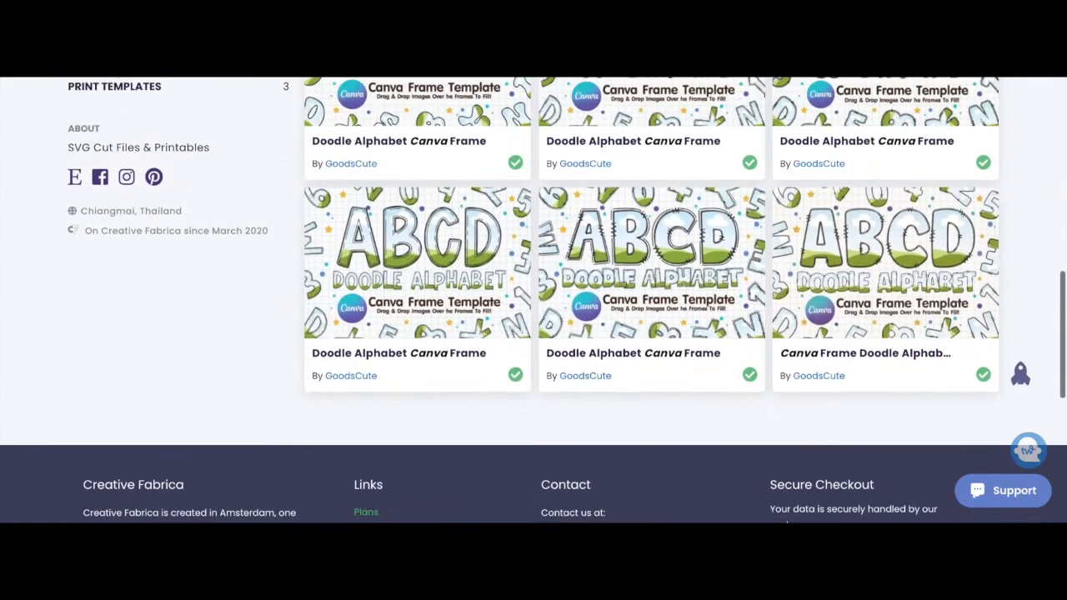
{"action": "scroll", "coordinate": [528, 199], "scroll_direction": "up", "scroll_amount": 2}
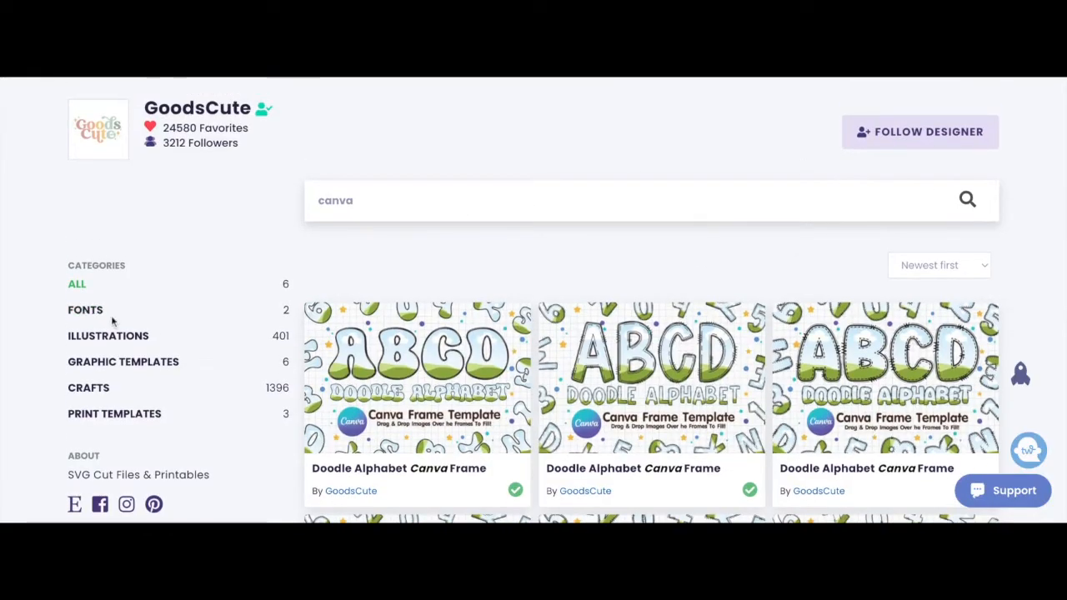
{"action": "scroll", "coordinate": [340, 321], "scroll_direction": "down", "scroll_amount": 1}
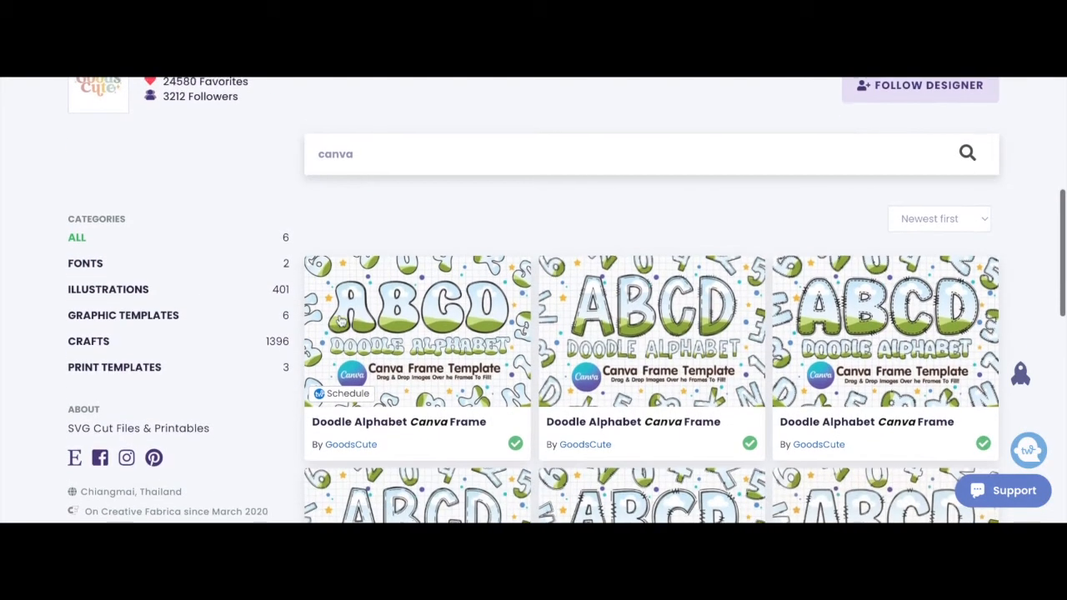
{"action": "scroll", "coordinate": [340, 321], "scroll_direction": "down", "scroll_amount": 1}
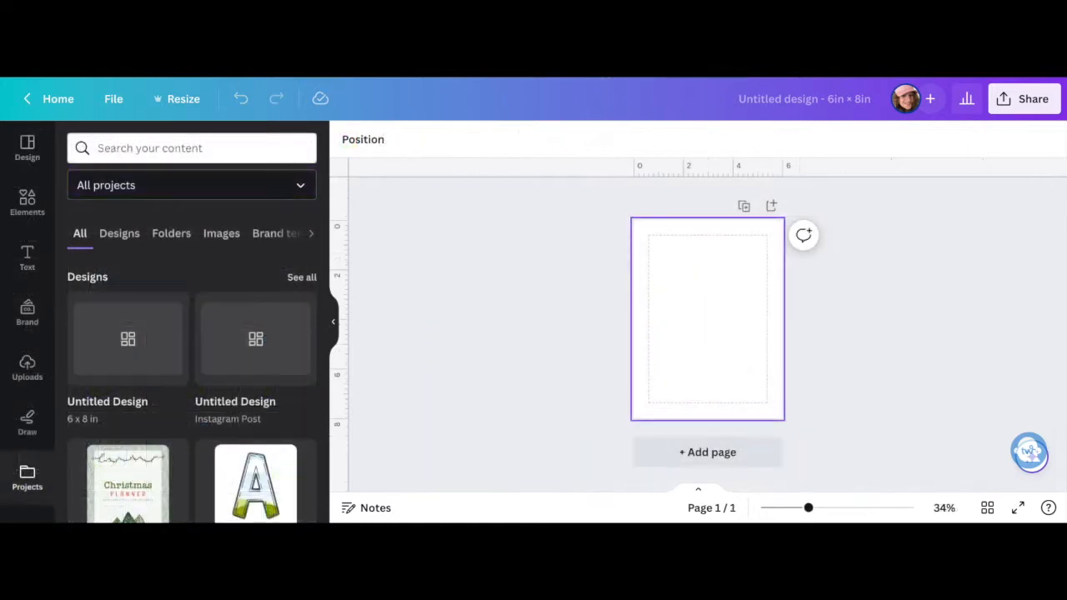
Open the copied Doodle Alphabet design from the projects to list its letter pages beside the blank 6 x 8 in page.
{"action": "key", "text": "super+plus"}
{"action": "key", "text": "super+plus"}
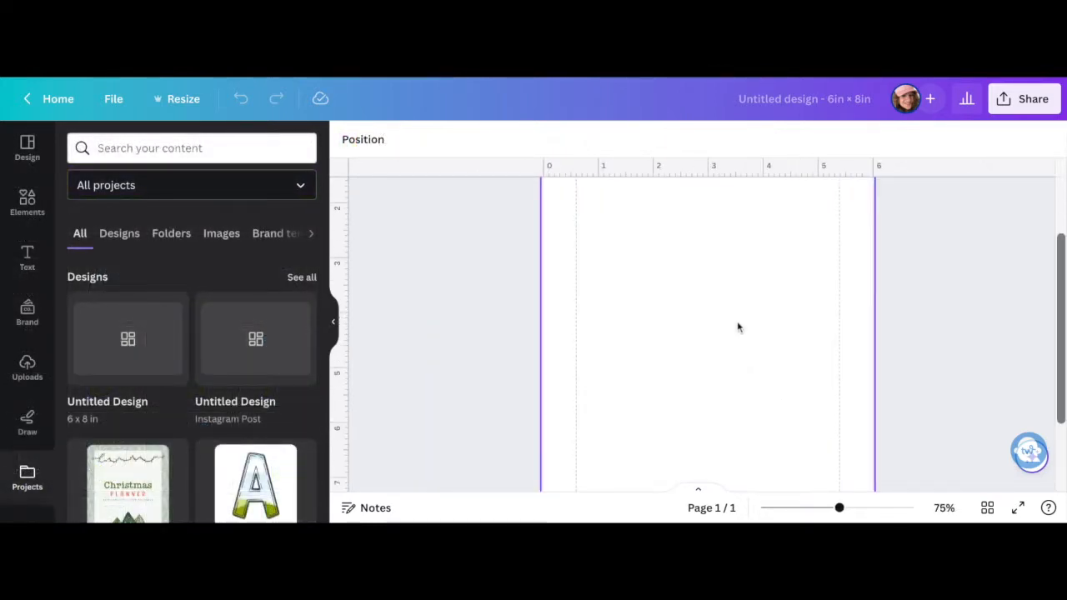
{"action": "scroll", "coordinate": [737, 328], "scroll_direction": "up", "scroll_amount": 3}
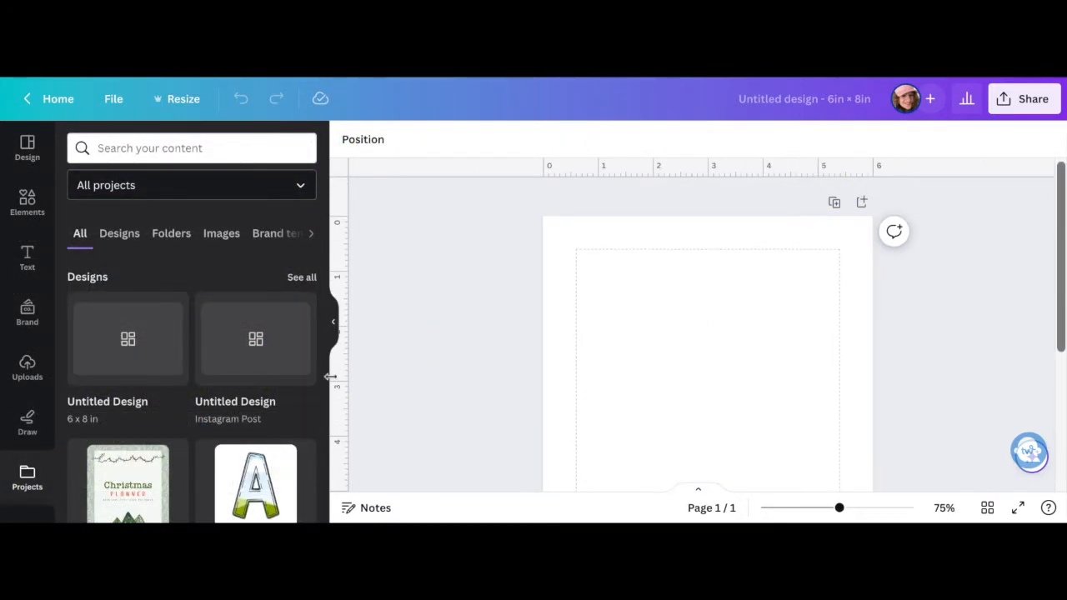
{"action": "scroll", "coordinate": [271, 416], "scroll_direction": "down", "scroll_amount": 3}
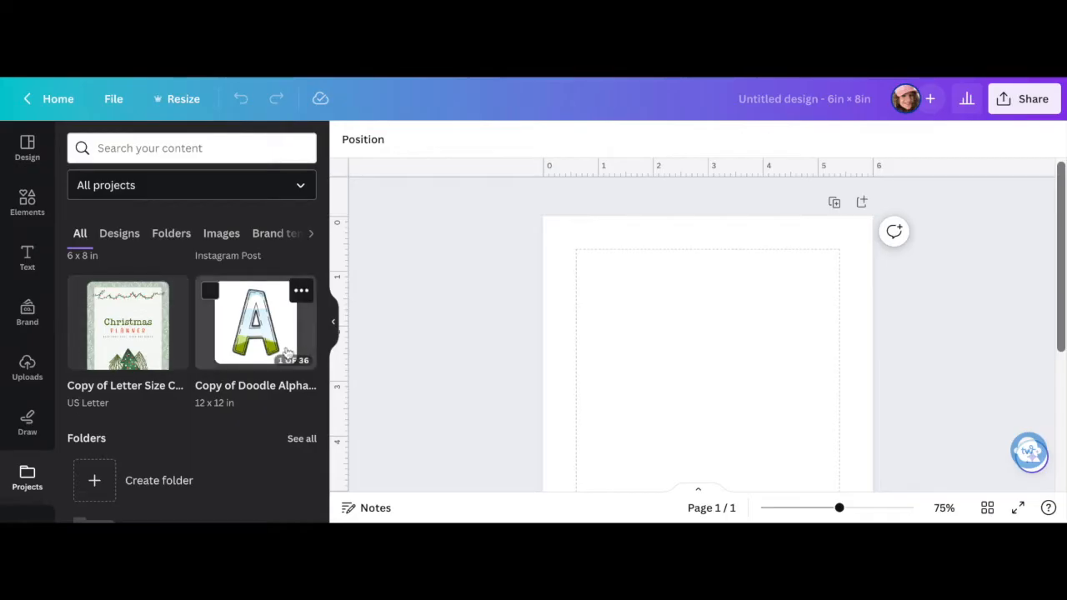
{"action": "left_click", "coordinate": [255, 319]}
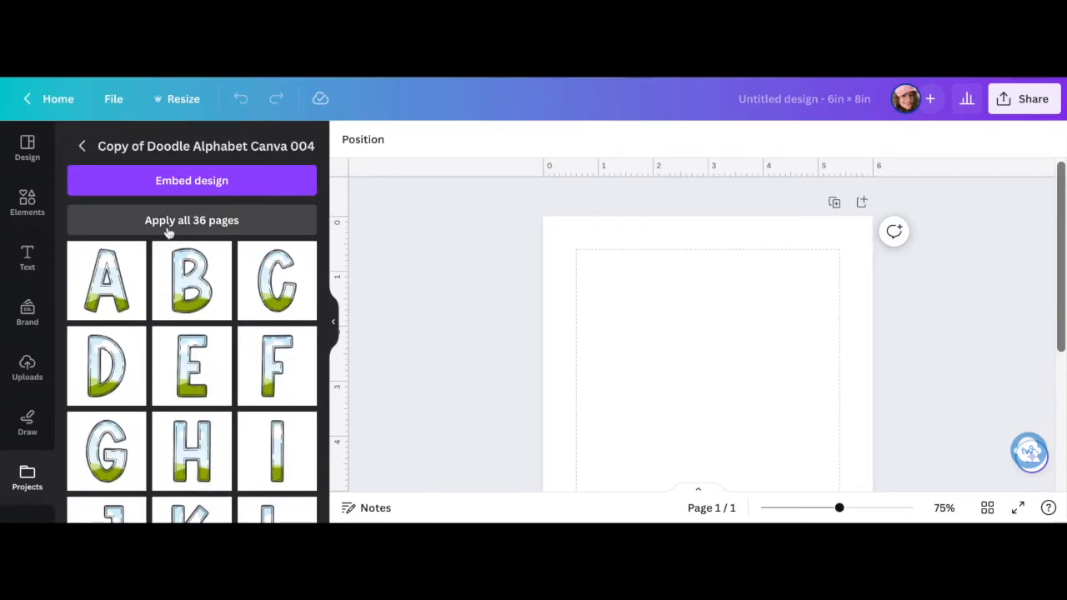
{"action": "scroll", "coordinate": [197, 285], "scroll_direction": "down", "scroll_amount": 1}
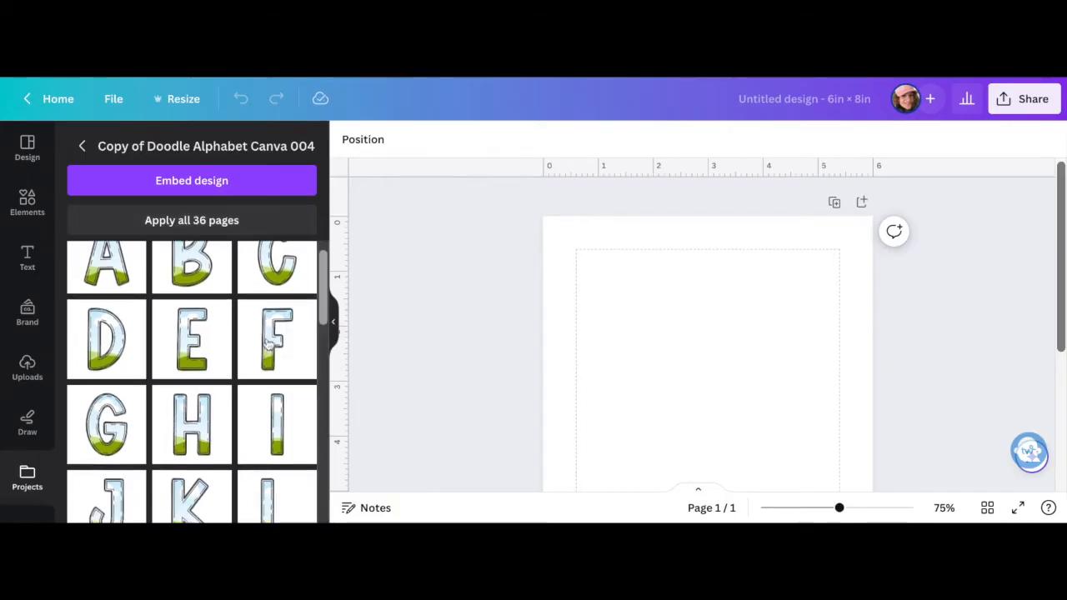
{"action": "scroll", "coordinate": [249, 314], "scroll_direction": "up", "scroll_amount": 1}
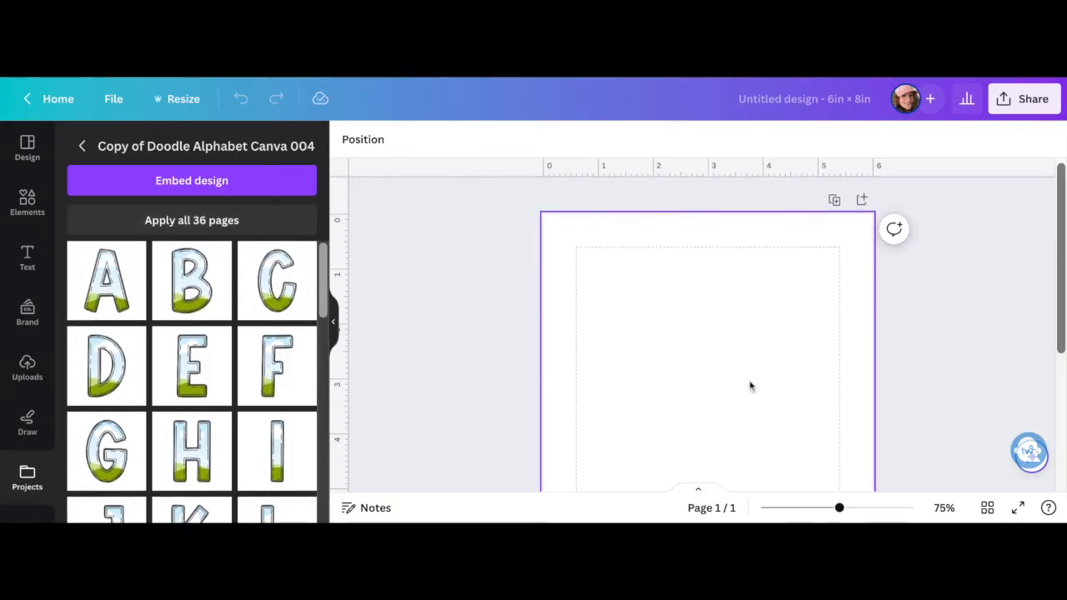
Add the letter A from the Doodle Alphabet design to the blank page.
{"action": "scroll", "coordinate": [747, 393], "scroll_direction": "down", "scroll_amount": 1}
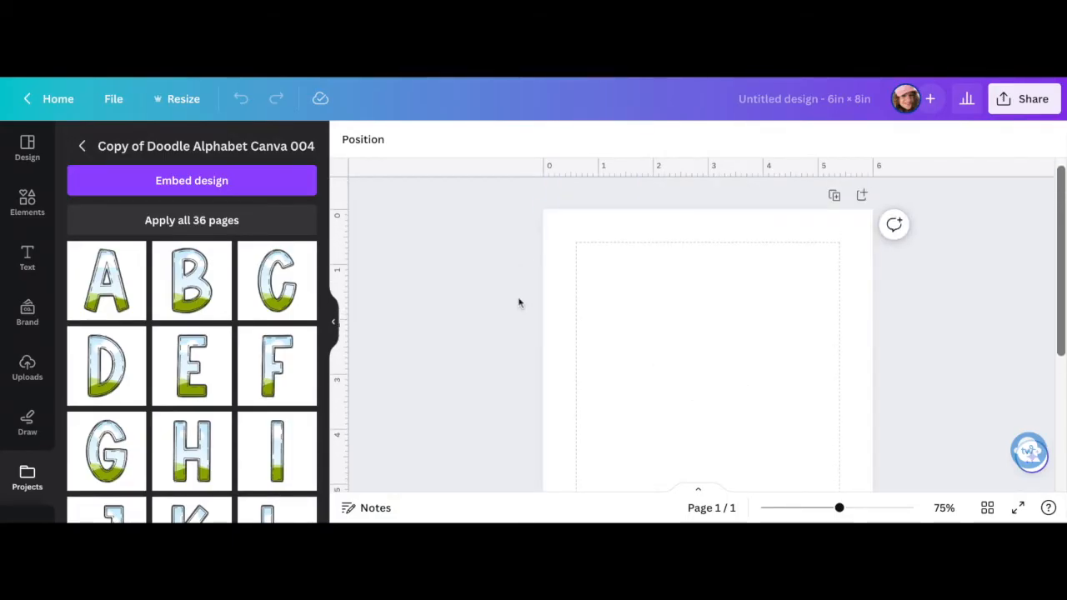
{"action": "scroll", "coordinate": [518, 302], "scroll_direction": "down", "scroll_amount": 1}
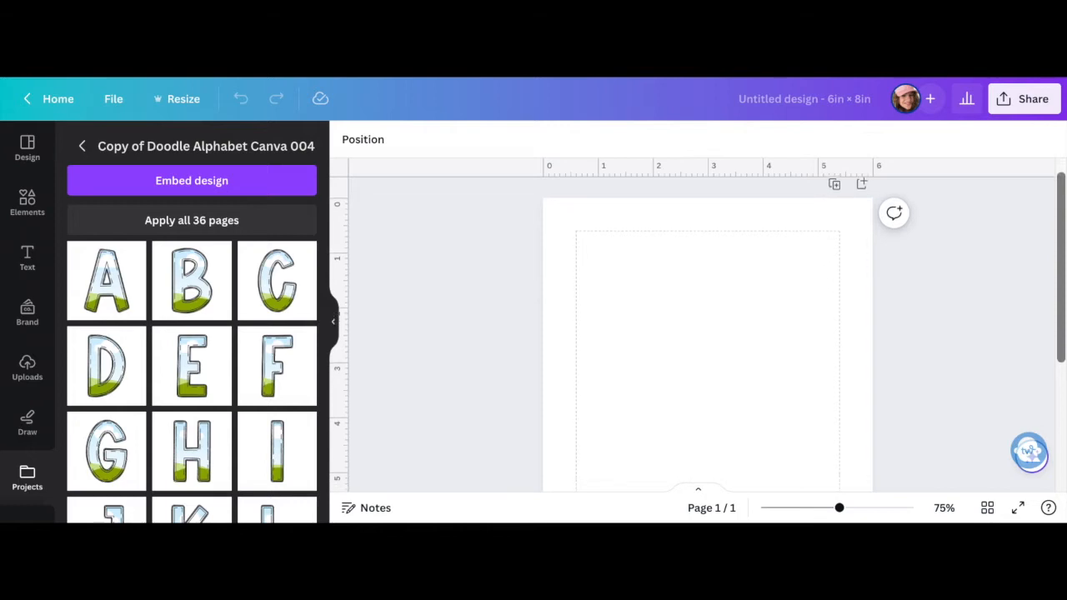
{"action": "left_click", "coordinate": [117, 308]}
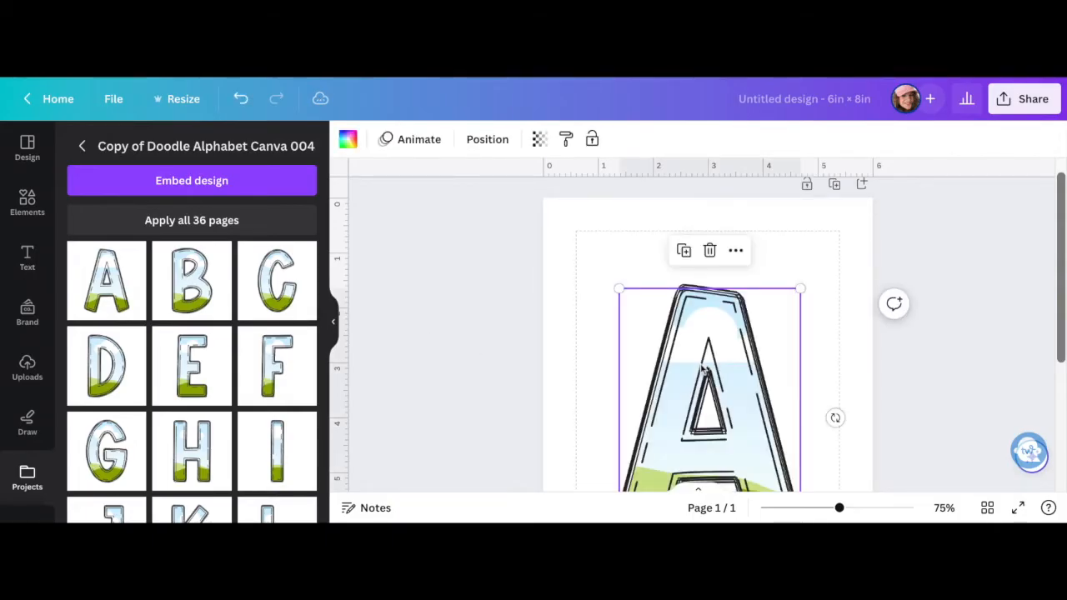
Scale the letter A's frame and outline together to about 1.3 in wide and place them at the upper-left page margin.
{"action": "scroll", "coordinate": [704, 368], "scroll_direction": "down", "scroll_amount": 3}
{"action": "left_click_drag", "start_coordinate": [799, 387], "coordinate": [730, 286]}
{"action": "key", "text": "ctrl+z"}
{"action": "left_click_drag", "start_coordinate": [900, 437], "coordinate": [607, 257]}
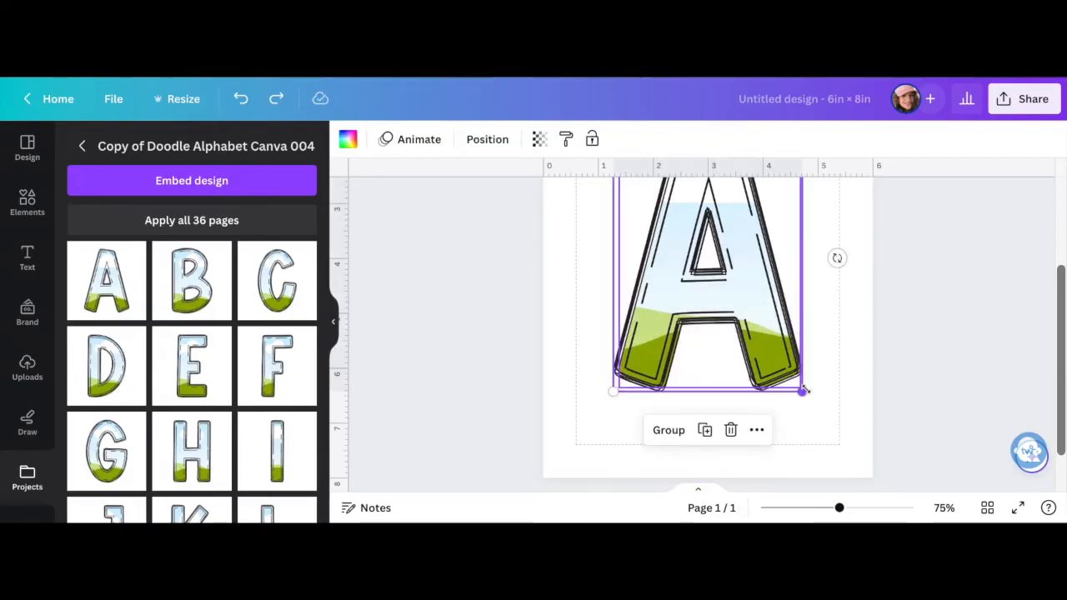
{"action": "left_click_drag", "start_coordinate": [803, 389], "coordinate": [687, 228]}
{"action": "scroll", "coordinate": [658, 283], "scroll_direction": "up", "scroll_amount": 3}
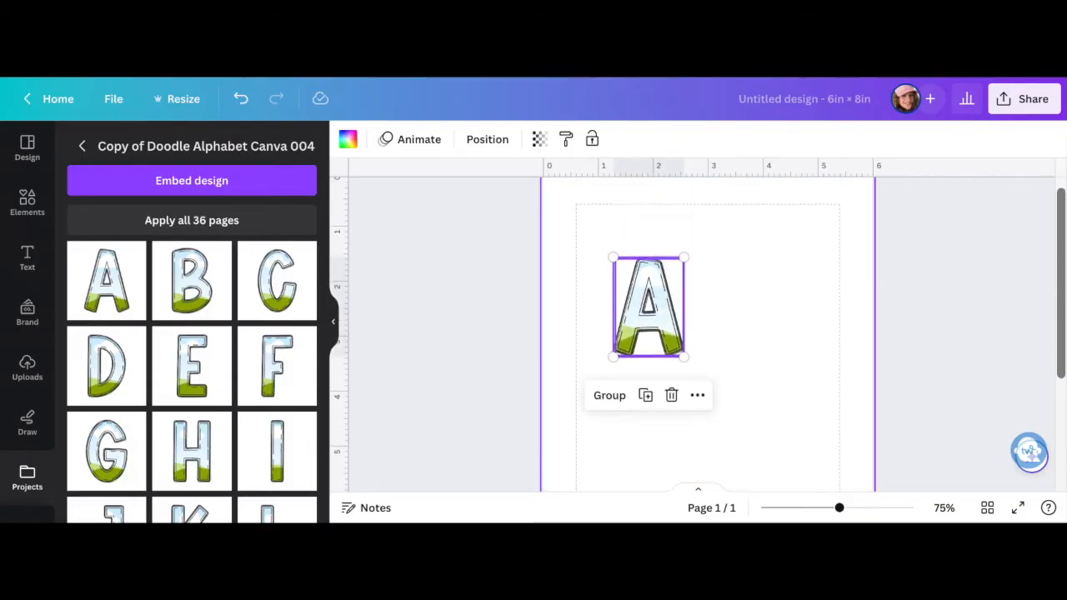
{"action": "key", "text": "ctrl+z"}
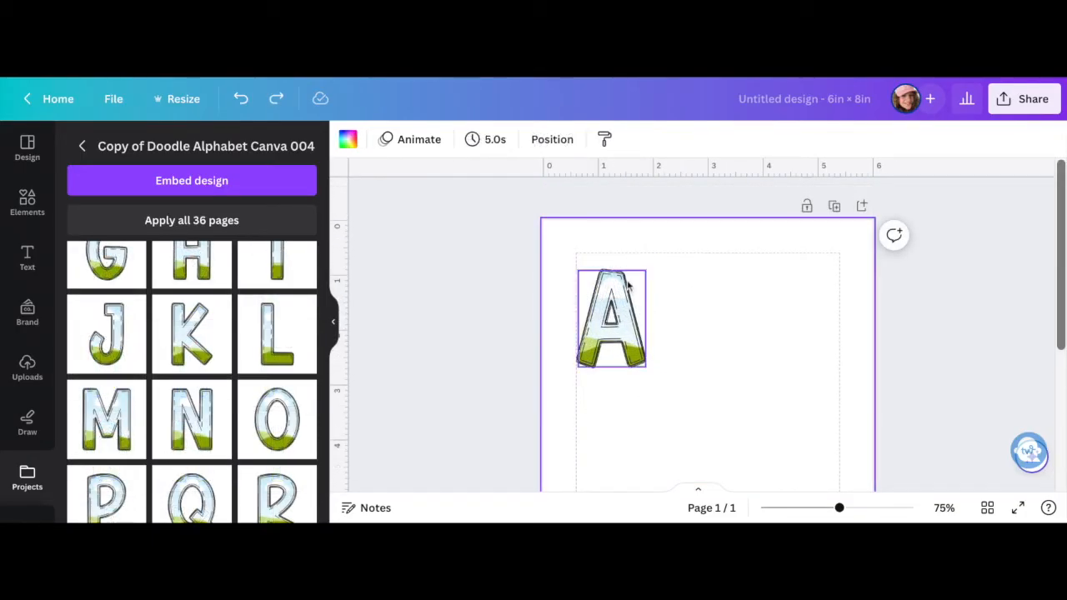
Select the letter A's frame and open the Papers subfolder of the TRD Moonlit project folder.
{"action": "left_click", "coordinate": [617, 284]}
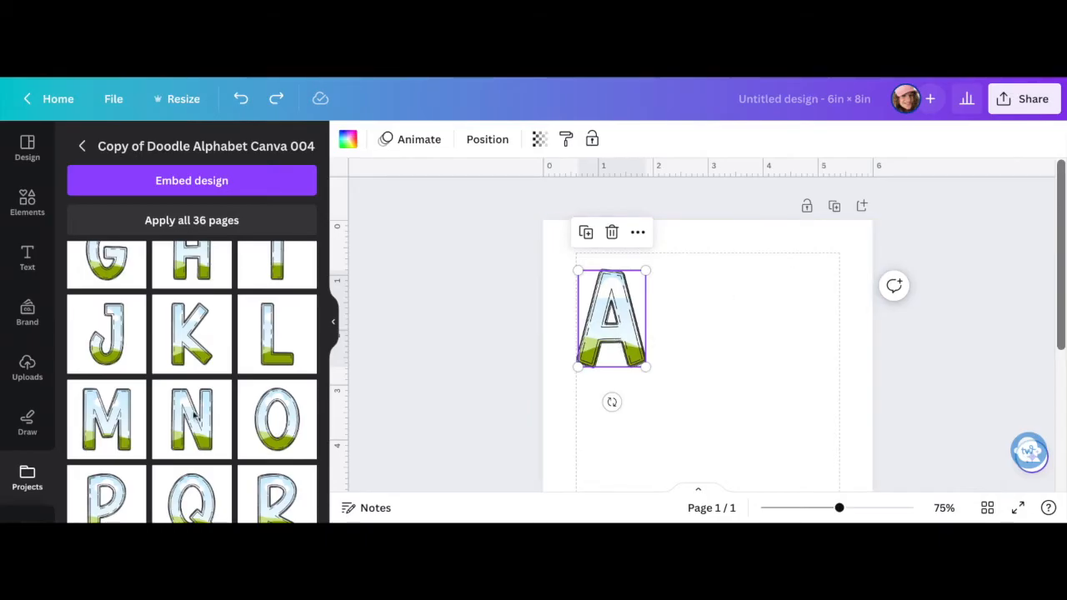
{"action": "scroll", "coordinate": [32, 444], "scroll_direction": "down", "scroll_amount": 3}
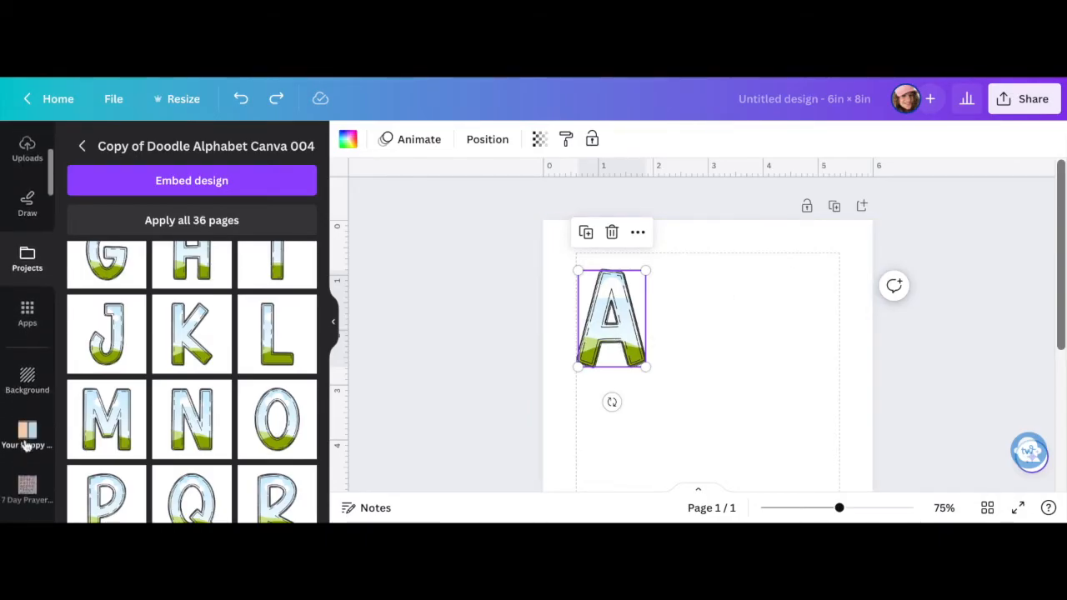
{"action": "scroll", "coordinate": [25, 448], "scroll_direction": "up", "scroll_amount": 2}
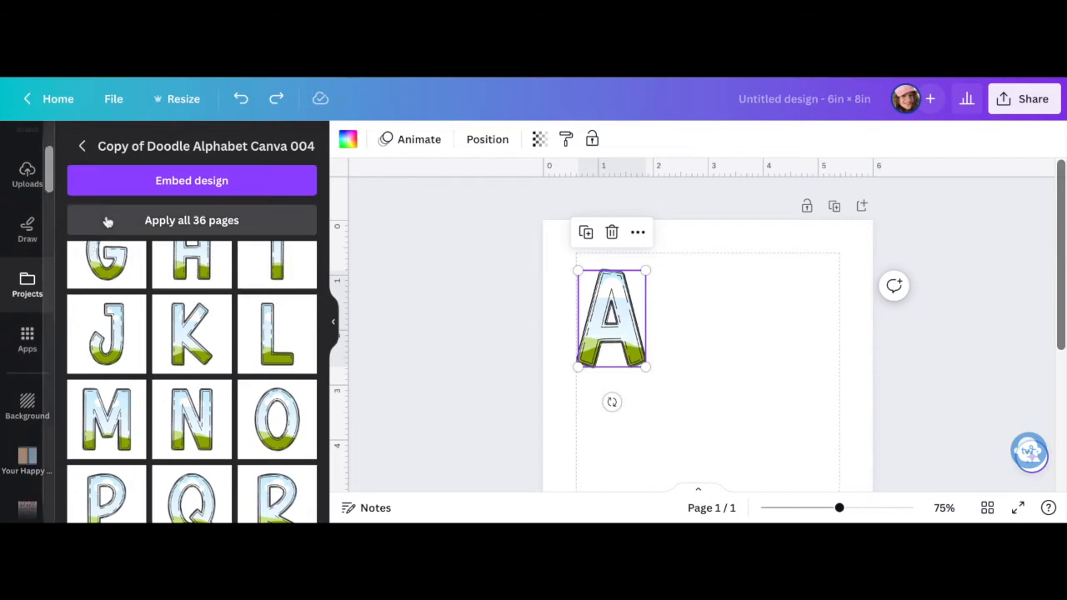
{"action": "left_click", "coordinate": [82, 148]}
{"action": "scroll", "coordinate": [119, 276], "scroll_direction": "down", "scroll_amount": 2}
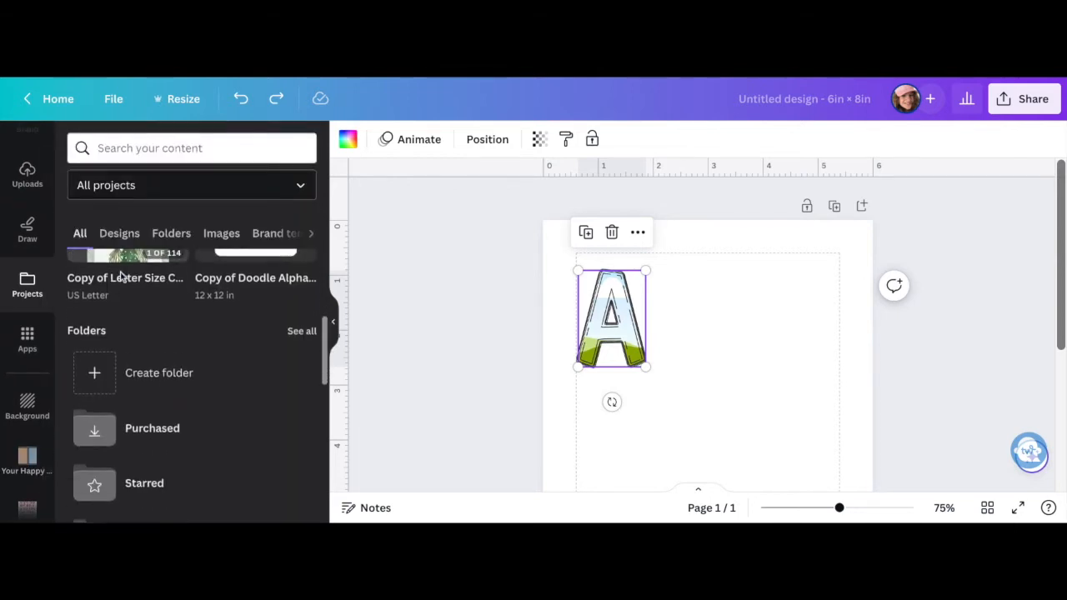
{"action": "scroll", "coordinate": [122, 278], "scroll_direction": "up", "scroll_amount": 1}
{"action": "left_click", "coordinate": [175, 234]}
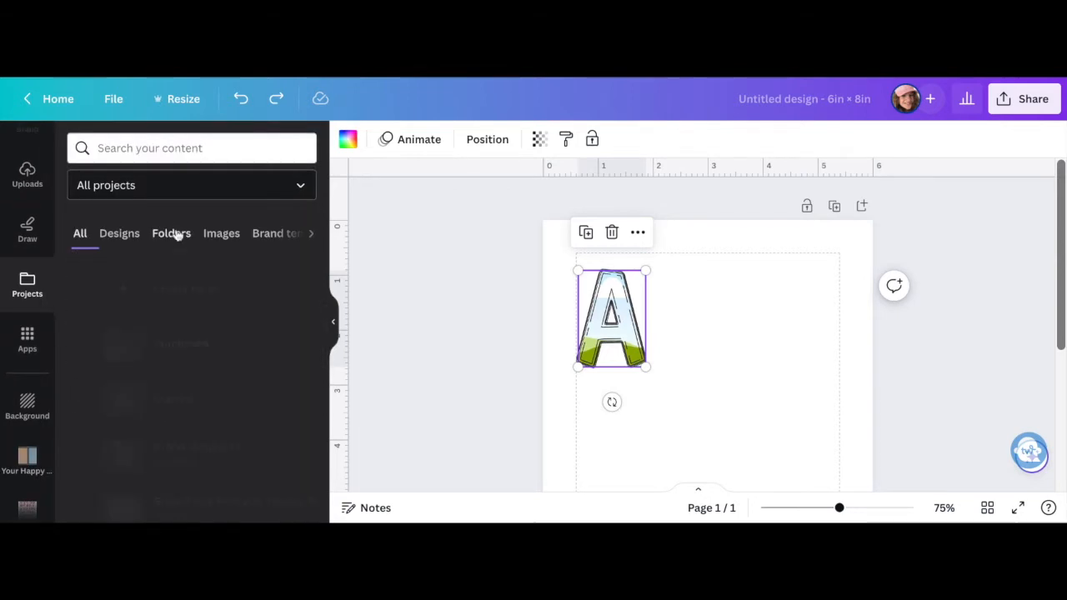
{"action": "scroll", "coordinate": [236, 394], "scroll_direction": "down", "scroll_amount": 5}
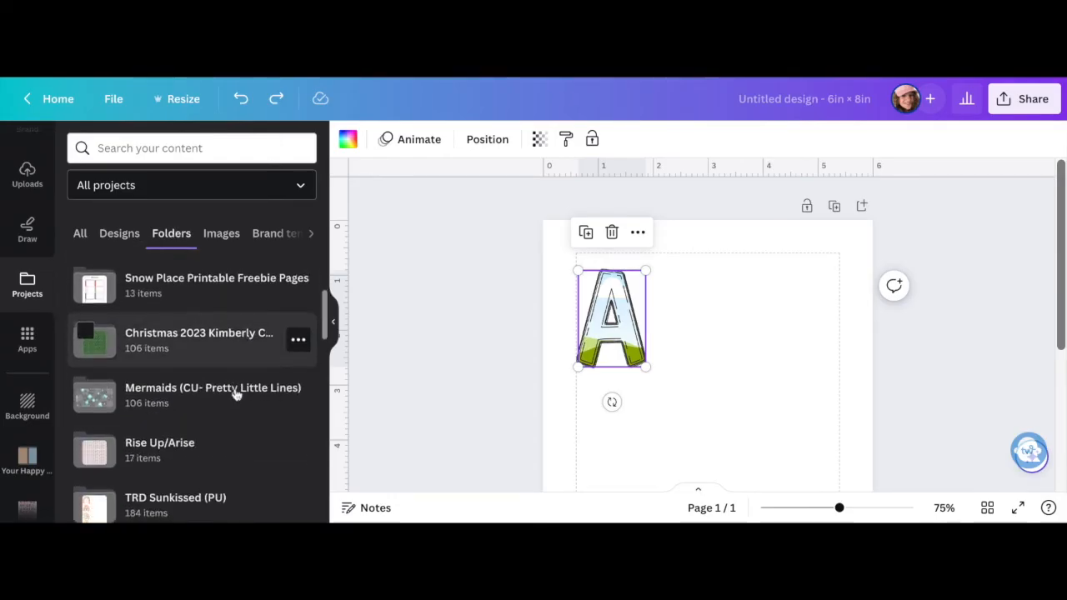
{"action": "scroll", "coordinate": [215, 367], "scroll_direction": "down", "scroll_amount": 1}
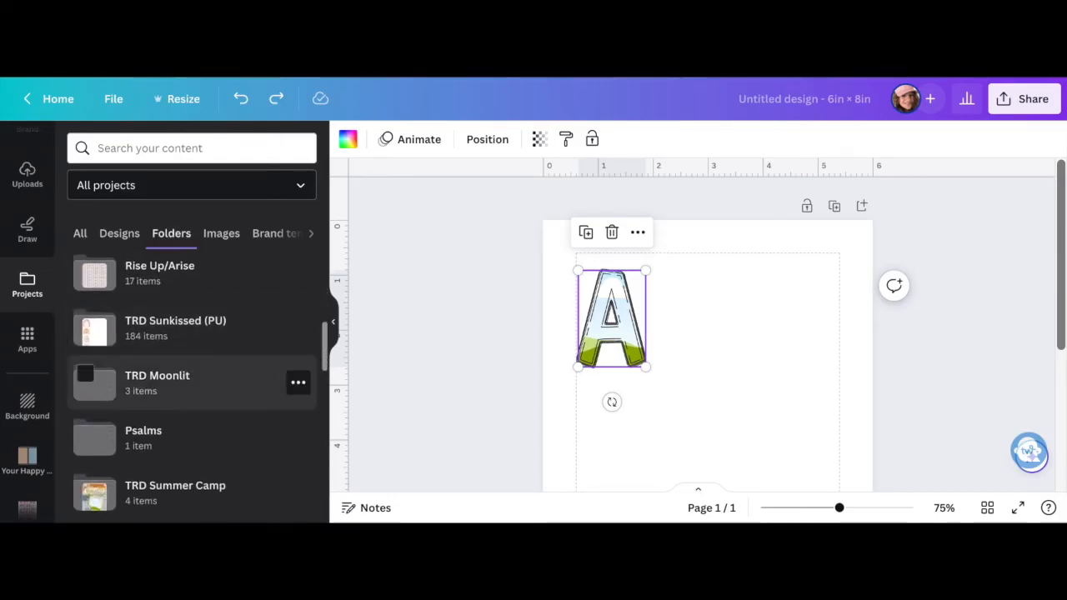
{"action": "left_click", "coordinate": [214, 377]}
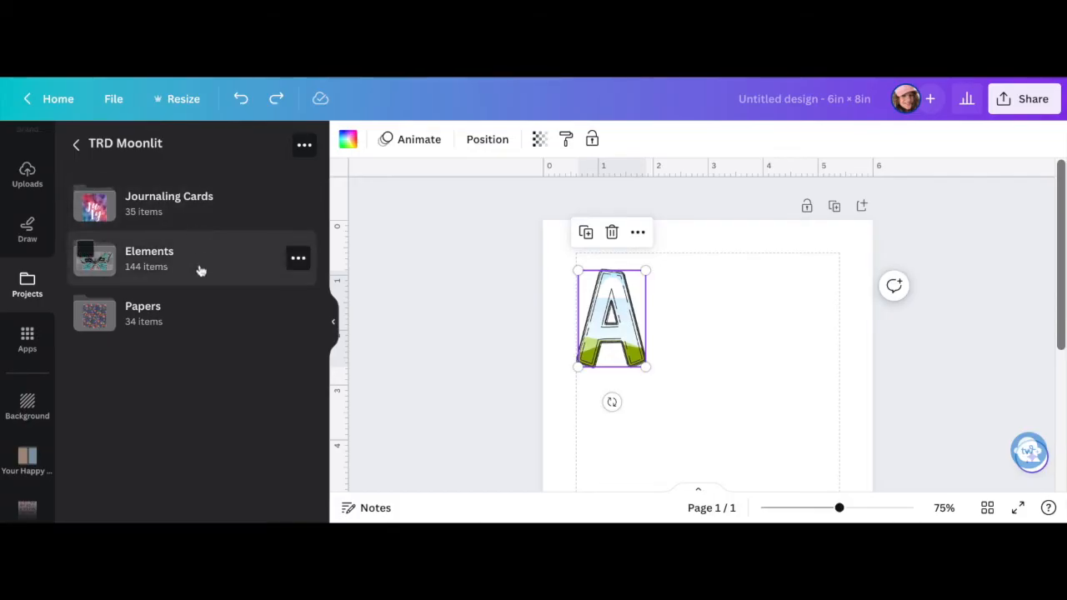
{"action": "left_click", "coordinate": [186, 310]}
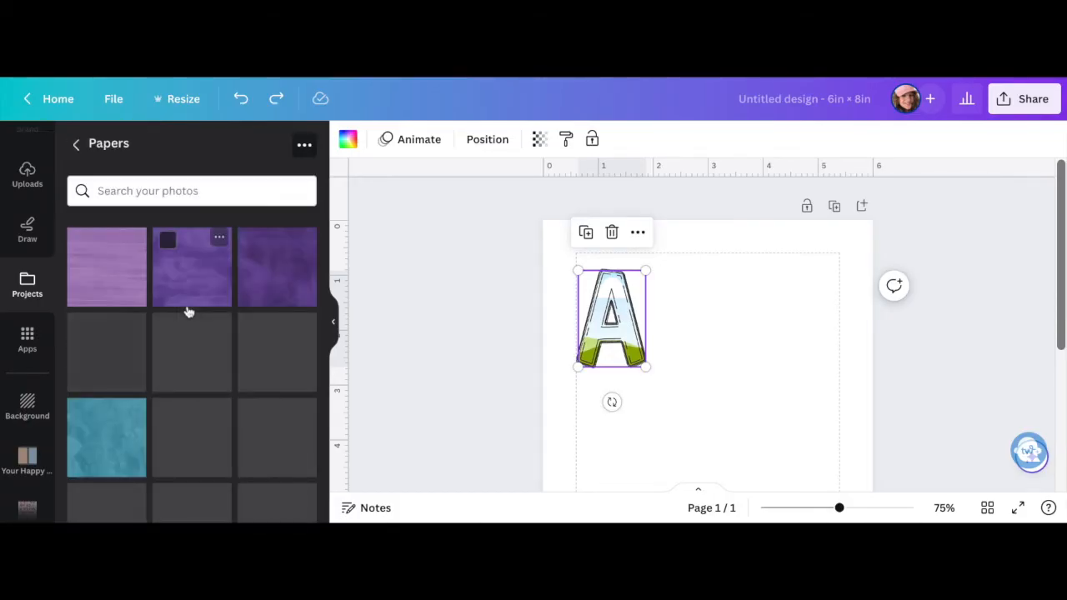
Fill the letter A's frame with the pink, purple and teal bokeh paper.
{"action": "scroll", "coordinate": [189, 312], "scroll_direction": "down", "scroll_amount": 4}
{"action": "scroll", "coordinate": [293, 342], "scroll_direction": "down", "scroll_amount": 1}
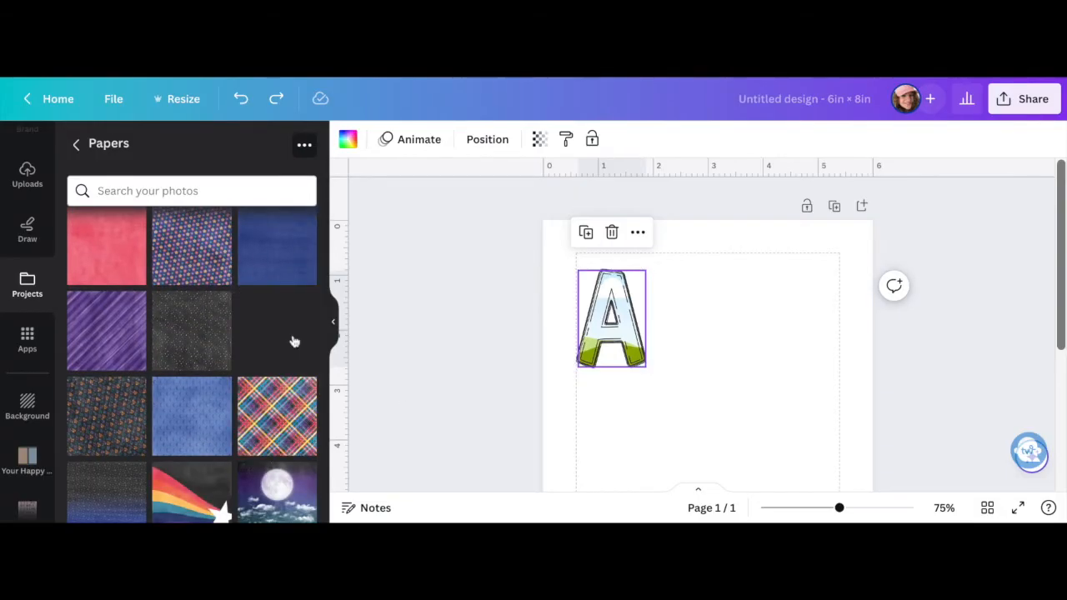
{"action": "left_click", "coordinate": [293, 341]}
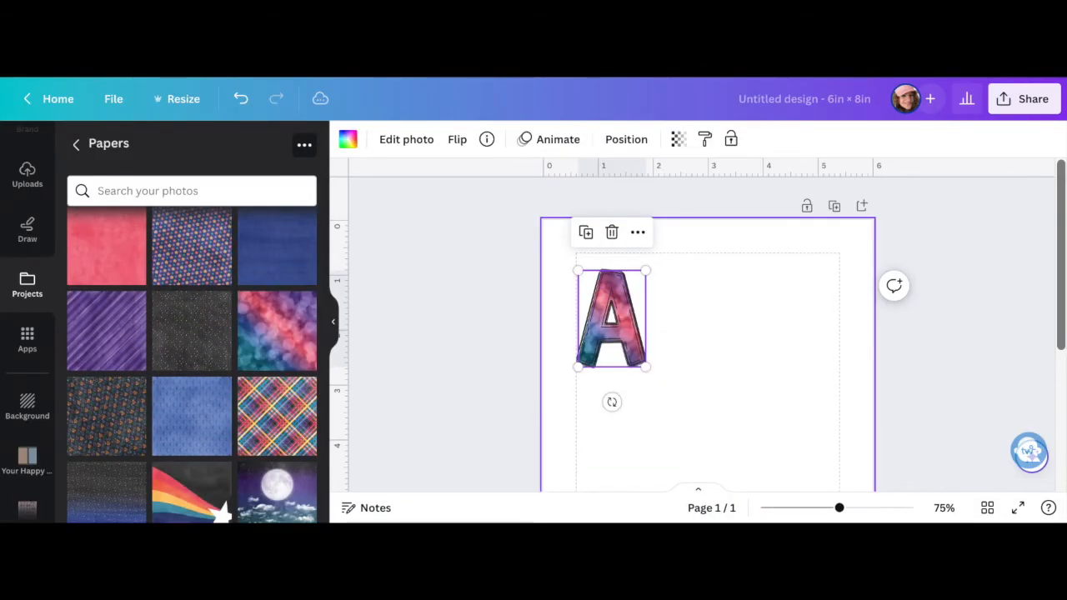
Group the letter A's filled frame with its outline and check that both parts select as one object.
{"action": "scroll", "coordinate": [727, 362], "scroll_direction": "up", "scroll_amount": 5}
{"action": "left_click", "coordinate": [727, 363]}
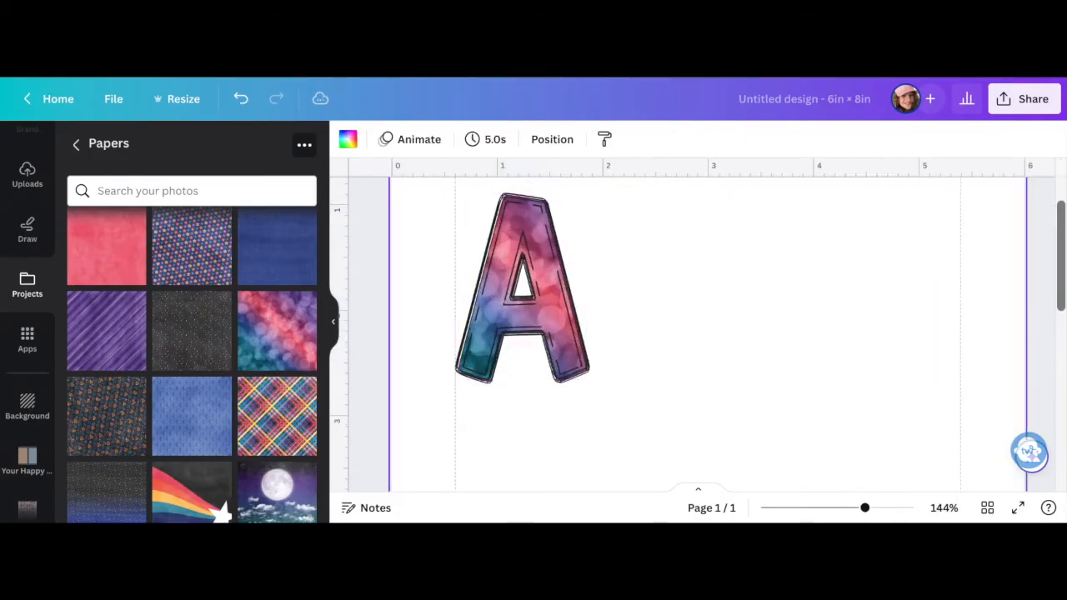
{"action": "left_click_drag", "start_coordinate": [710, 371], "coordinate": [470, 220]}
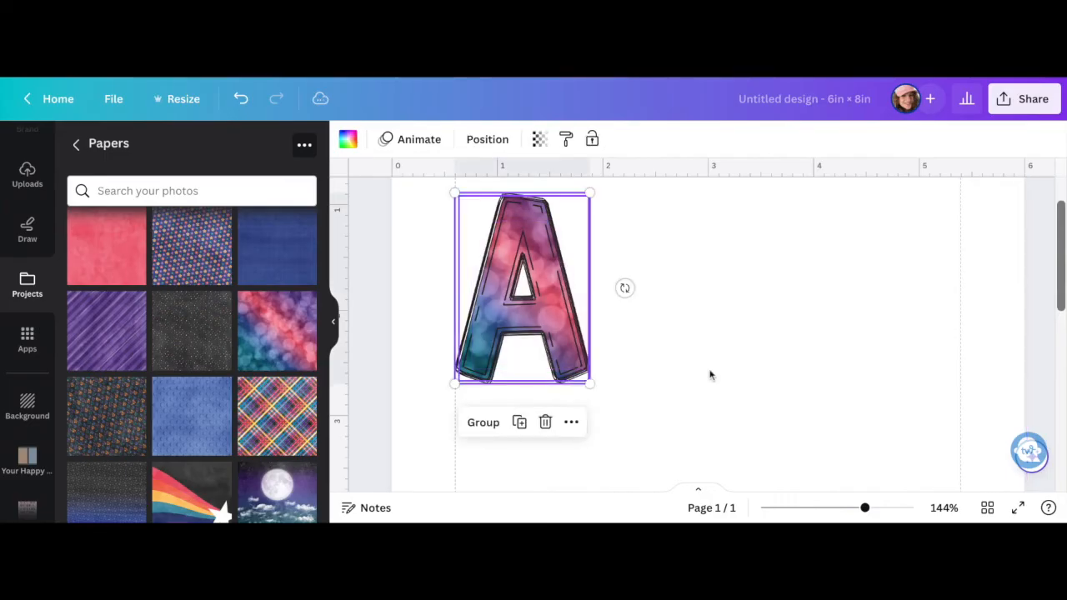
{"action": "key", "text": "ctrl+g"}
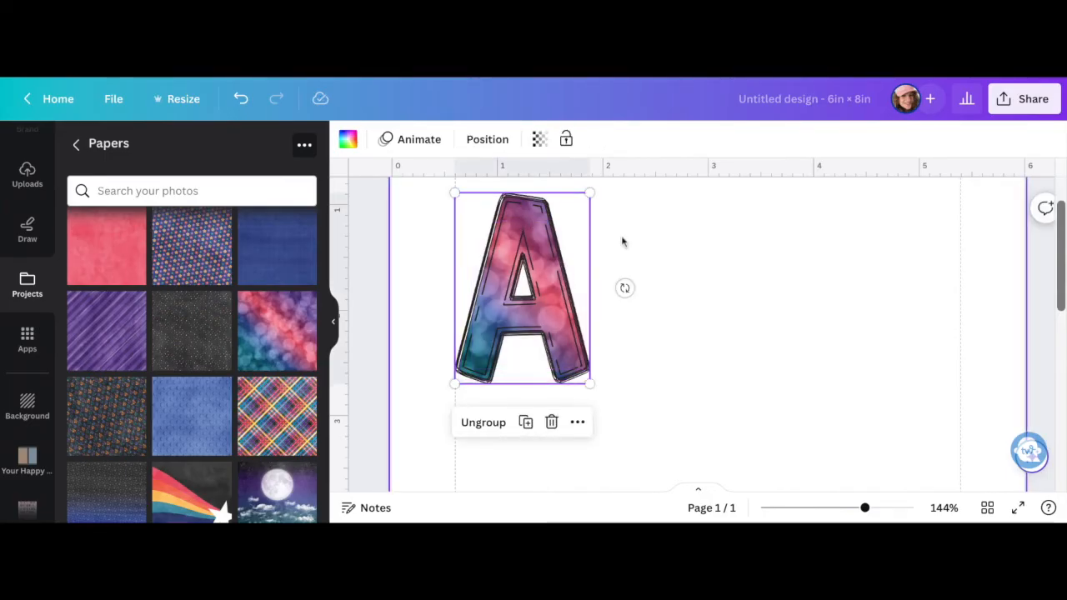
{"action": "left_click", "coordinate": [626, 243]}
{"action": "left_click_drag", "start_coordinate": [679, 363], "coordinate": [449, 232]}
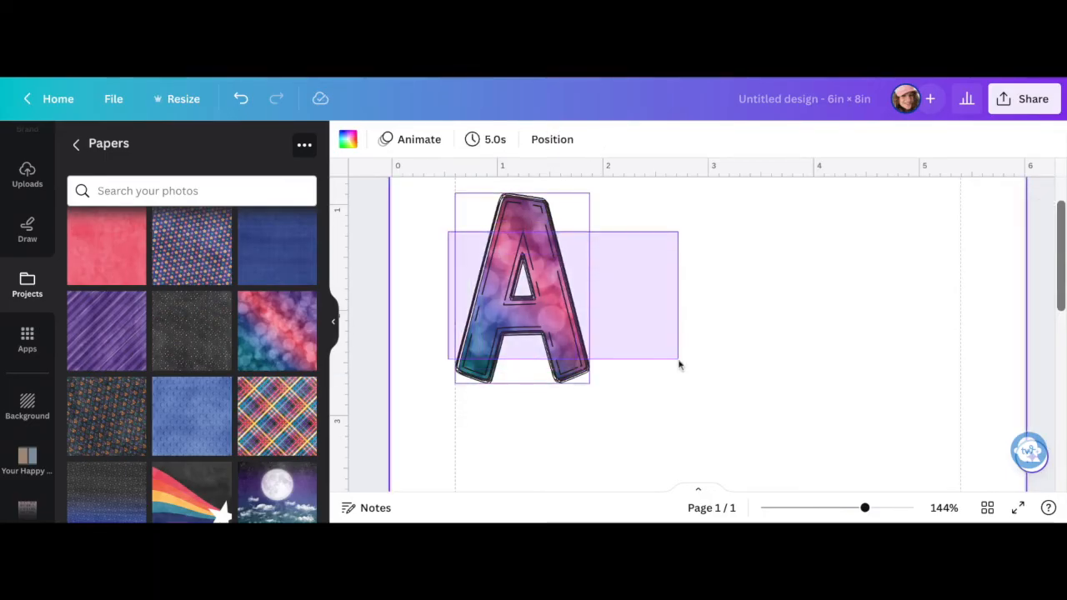
{"action": "left_click_drag", "start_coordinate": [678, 363], "coordinate": [678, 363]}
{"action": "left_click", "coordinate": [648, 267]}
Leave the Papers folder and return to the list of all projects.
{"action": "key", "text": "ctrl+minus"}
{"action": "key", "text": "ctrl+minus"}
{"action": "key", "text": "ctrl+minus"}
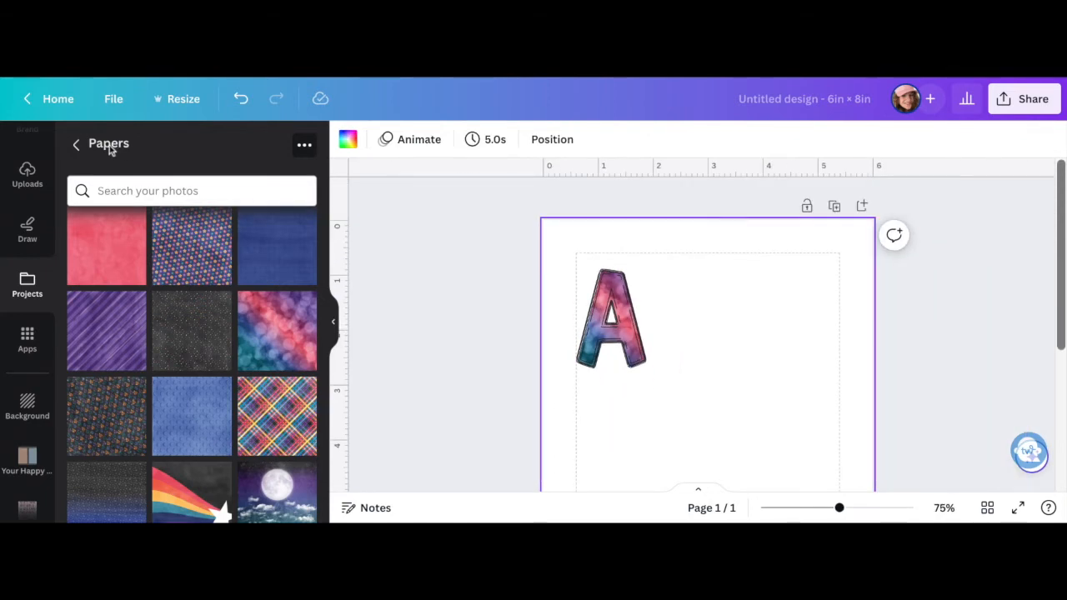
{"action": "left_click", "coordinate": [77, 146]}
{"action": "left_click", "coordinate": [75, 142]}
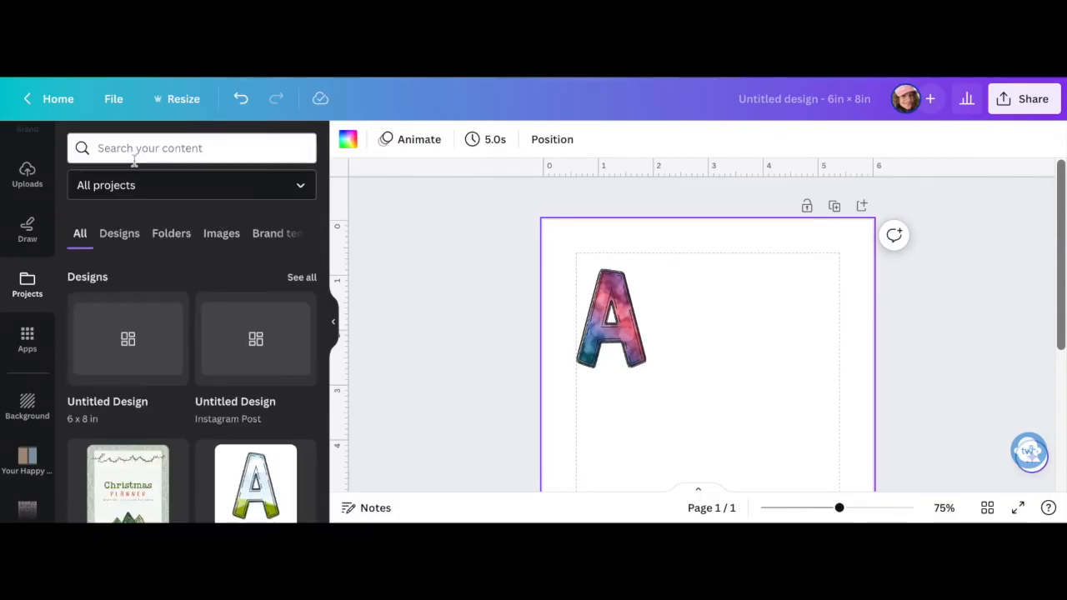
Open the Copy of Doodle Alphabet Canva 004 design from the projects and find its letter L.
{"action": "scroll", "coordinate": [205, 428], "scroll_direction": "down", "scroll_amount": 2}
{"action": "left_click", "coordinate": [288, 329]}
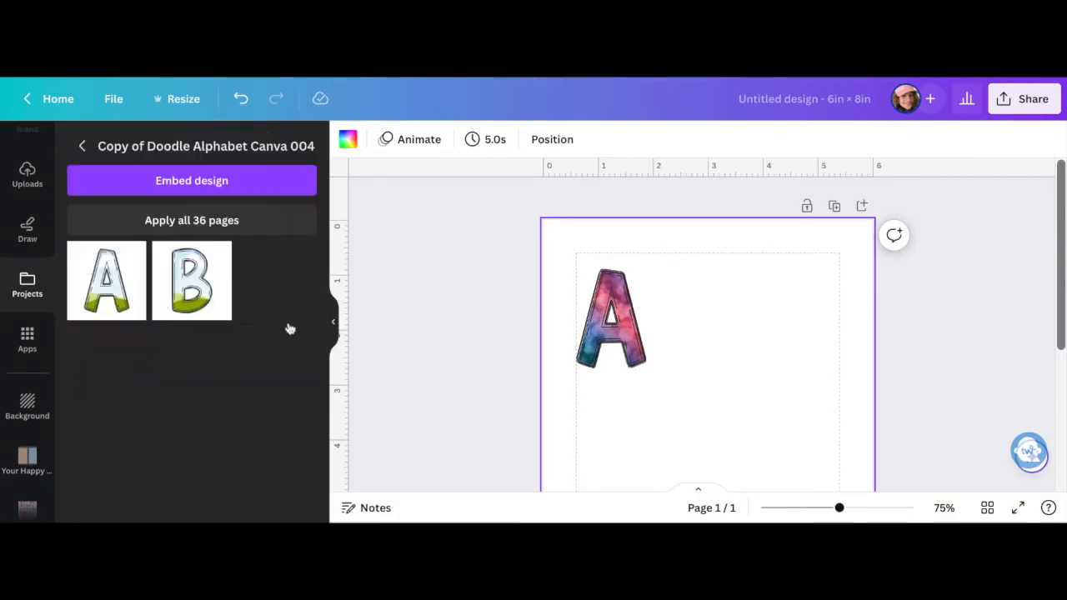
{"action": "scroll", "coordinate": [283, 403], "scroll_direction": "down", "scroll_amount": 2}
{"action": "scroll", "coordinate": [283, 403], "scroll_direction": "down", "scroll_amount": 2}
{"action": "scroll", "coordinate": [283, 396], "scroll_direction": "up", "scroll_amount": 1}
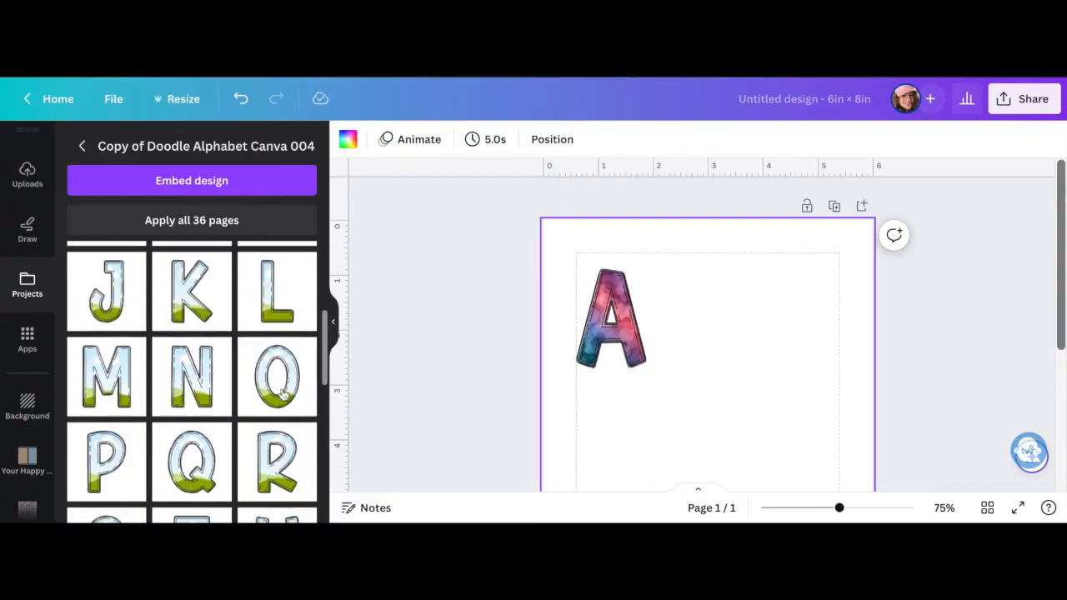
Add a second blank page to the design and place the doodle letter L on it.
{"action": "left_click", "coordinate": [281, 313]}
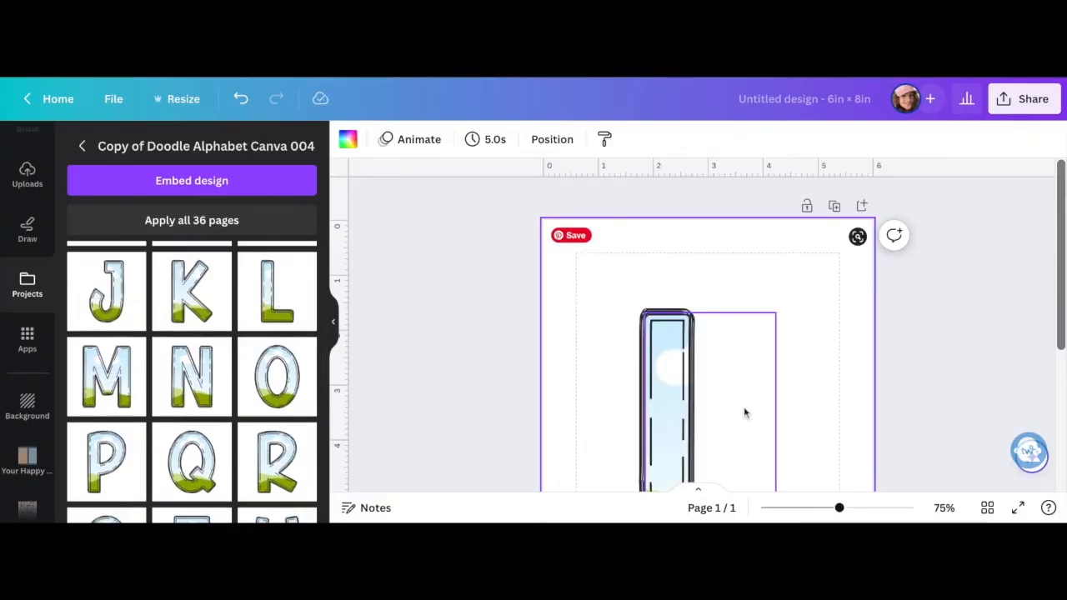
{"action": "key", "text": "ctrl+z"}
{"action": "scroll", "coordinate": [744, 412], "scroll_direction": "down", "scroll_amount": 3}
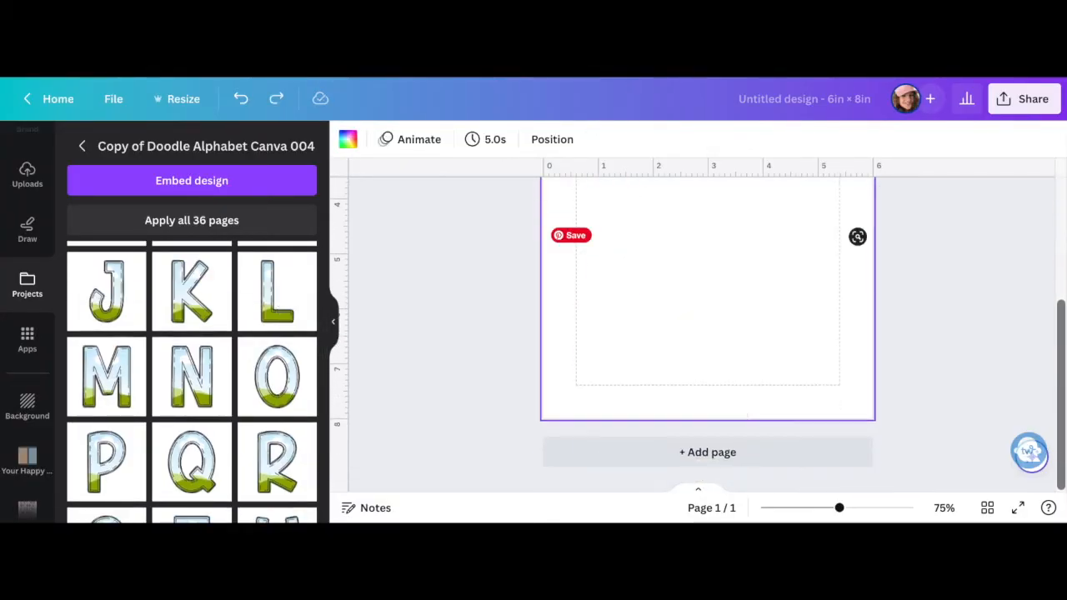
{"action": "left_click", "coordinate": [723, 459]}
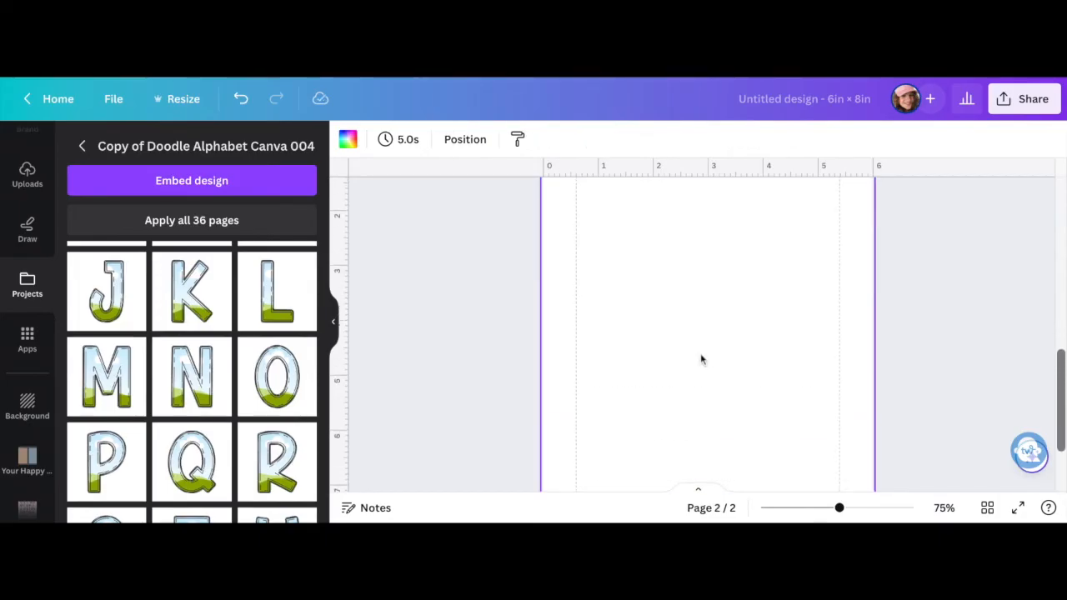
{"action": "left_click", "coordinate": [291, 304]}
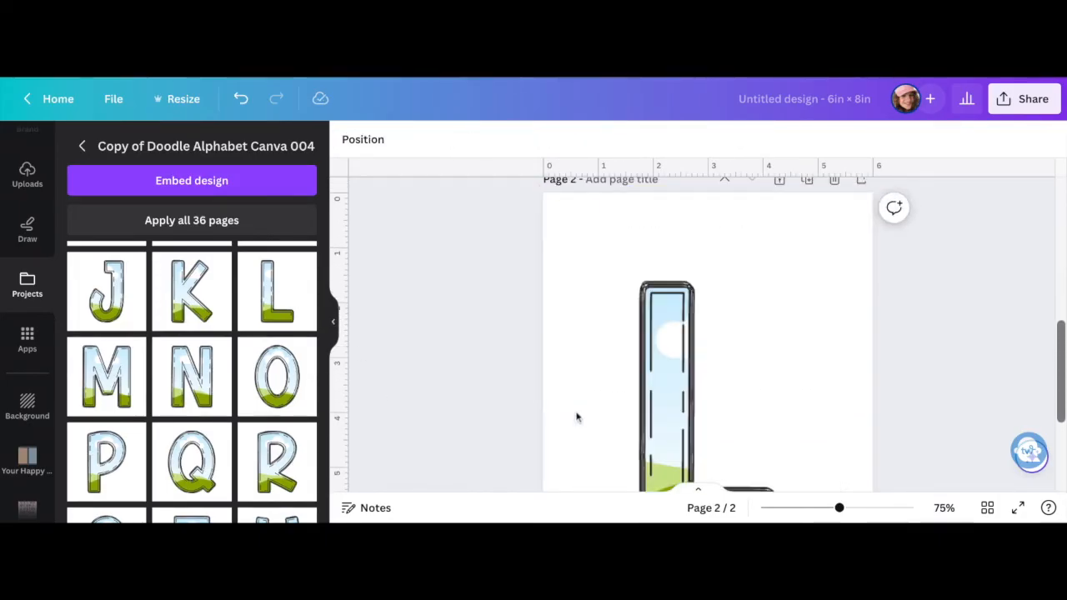
Select the letter L's frame and outline together and shrink them to about 0.8 in wide on page 2.
{"action": "left_click", "coordinate": [664, 398]}
{"action": "scroll", "coordinate": [664, 398], "scroll_direction": "down", "scroll_amount": 2}
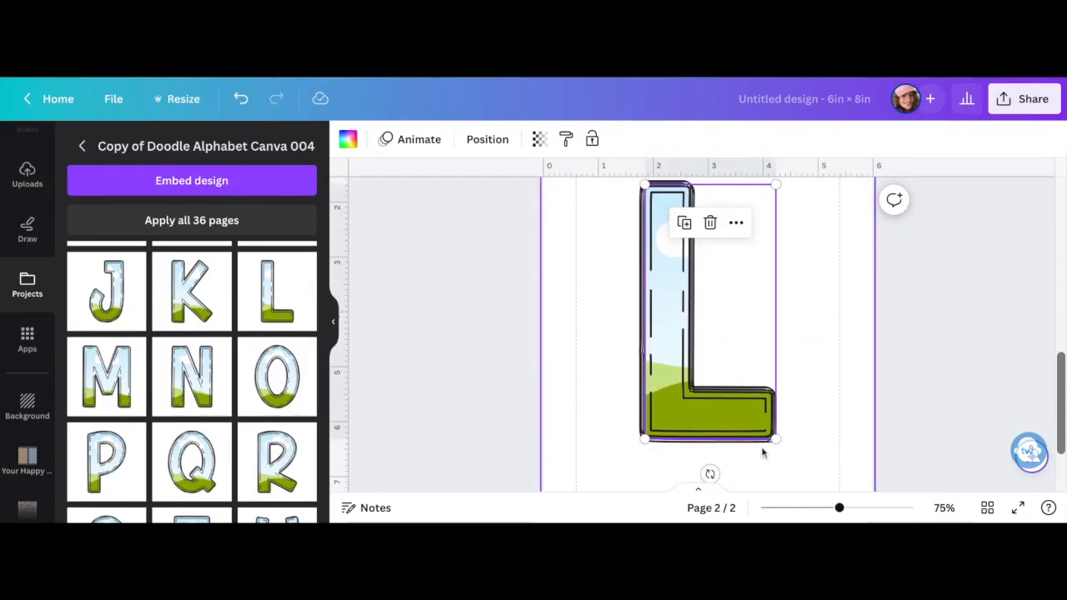
{"action": "left_click_drag", "start_coordinate": [794, 458], "coordinate": [588, 268]}
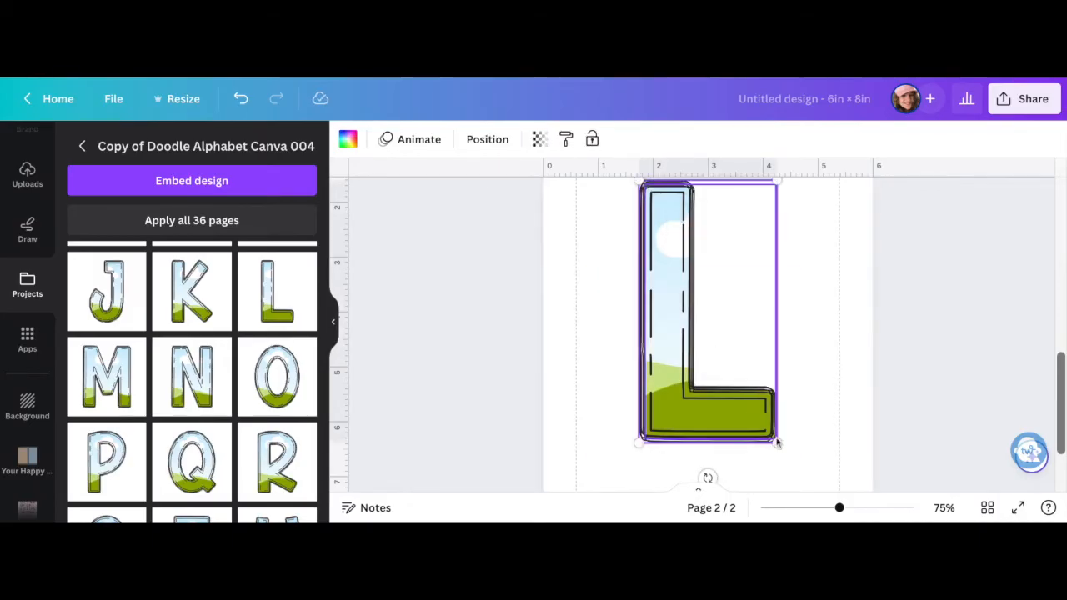
{"action": "left_click_drag", "start_coordinate": [775, 444], "coordinate": [673, 241]}
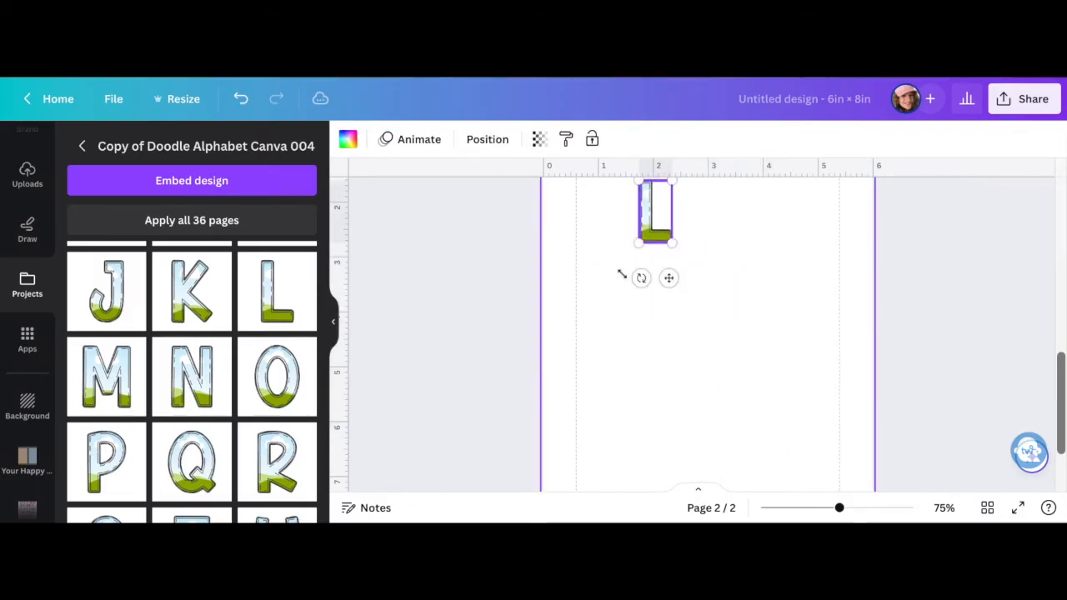
{"action": "scroll", "coordinate": [621, 274], "scroll_direction": "up", "scroll_amount": 2}
{"action": "scroll", "coordinate": [621, 273], "scroll_direction": "up", "scroll_amount": 1}
{"action": "left_click_drag", "start_coordinate": [672, 352], "coordinate": [685, 376]}
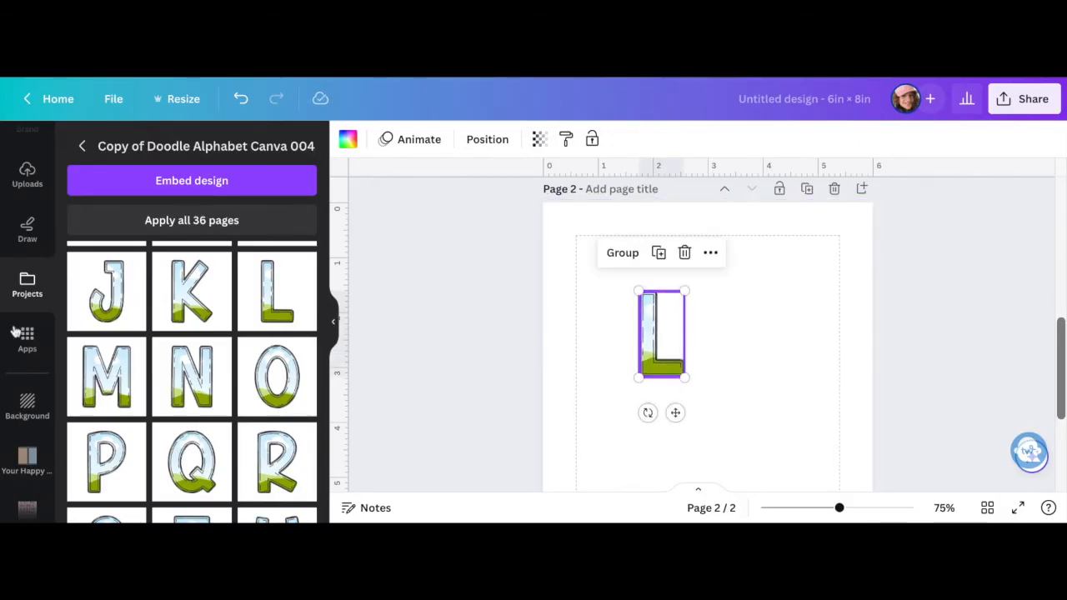
Fill the letter L's frame with the multicoloured plaid paper from the Papers subfolder of the TRD Moonlit project folder.
{"action": "left_click", "coordinate": [81, 146]}
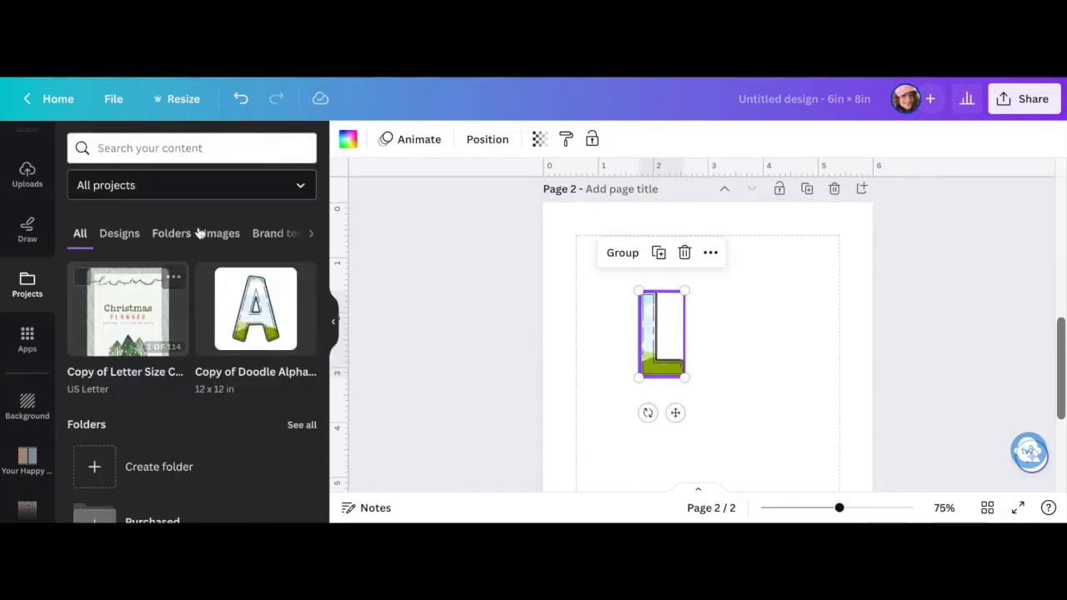
{"action": "left_click", "coordinate": [171, 233]}
{"action": "scroll", "coordinate": [133, 408], "scroll_direction": "down", "scroll_amount": 5}
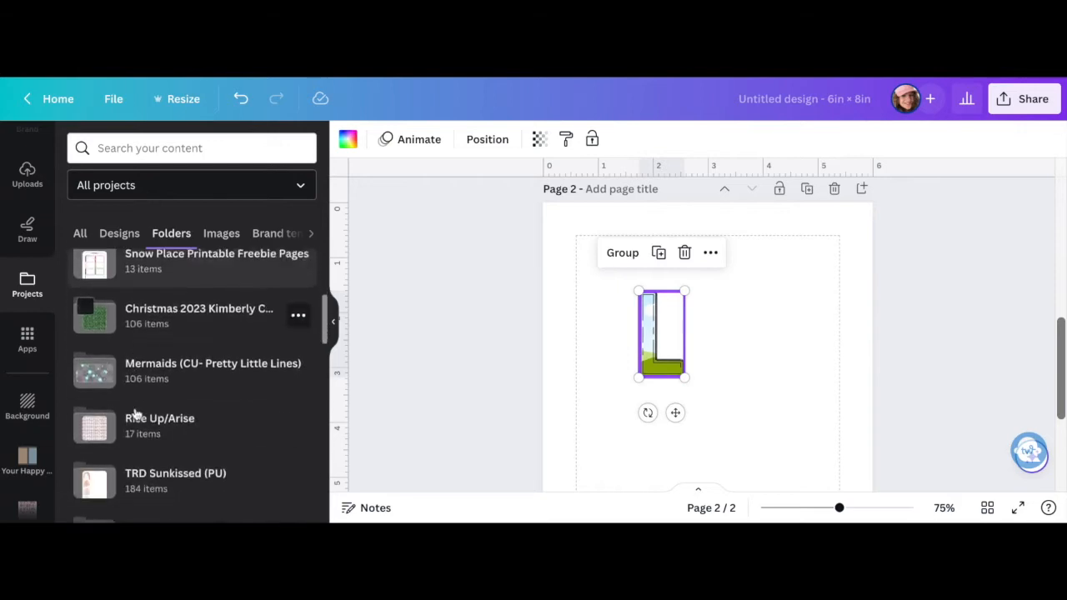
{"action": "scroll", "coordinate": [136, 425], "scroll_direction": "down", "scroll_amount": 1}
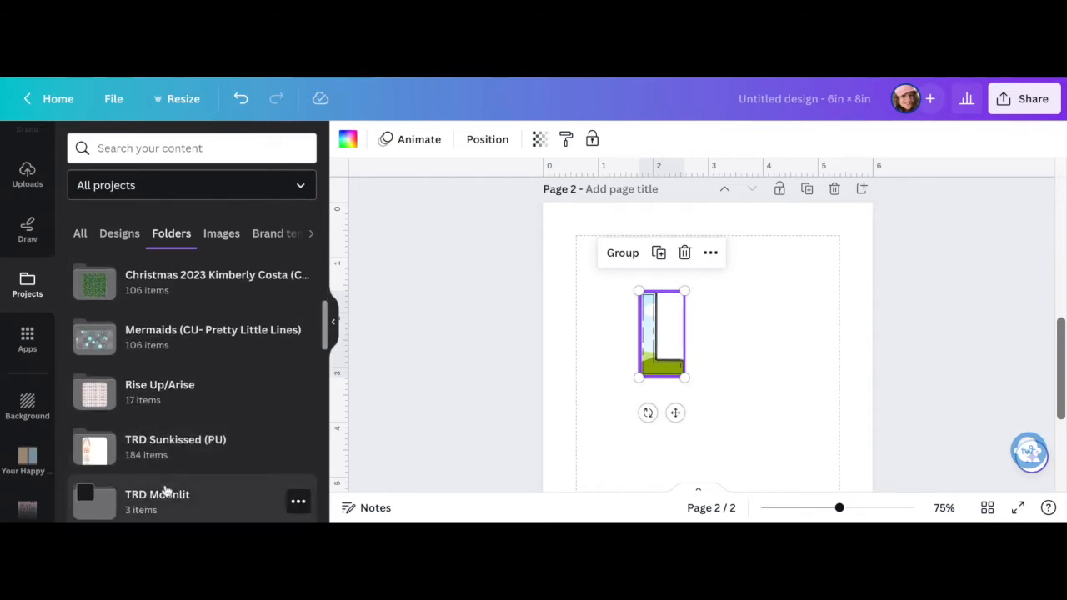
{"action": "left_click", "coordinate": [167, 492]}
{"action": "left_click", "coordinate": [144, 306]}
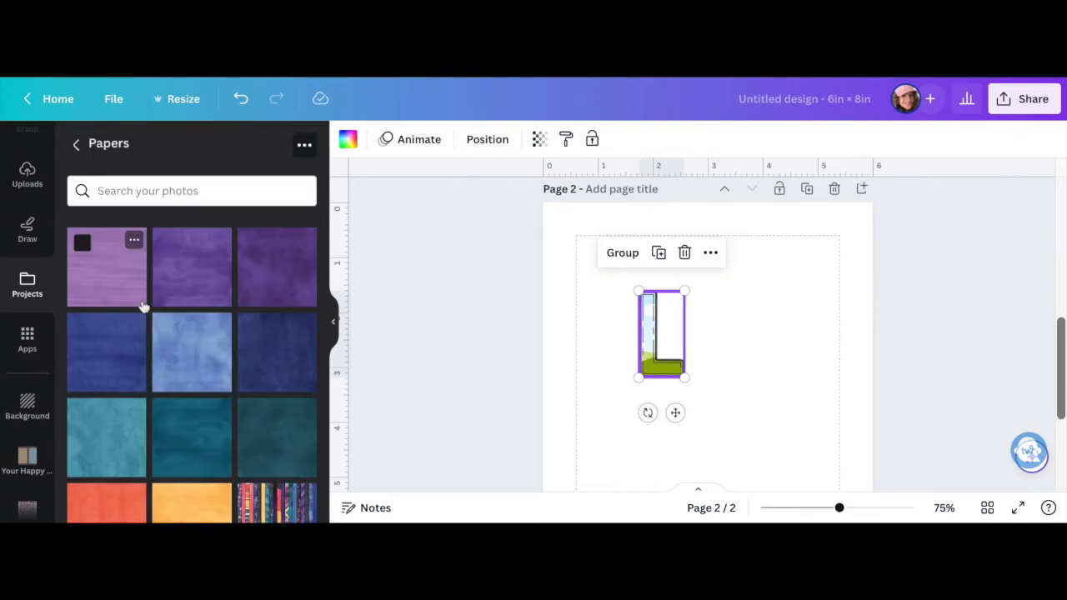
{"action": "scroll", "coordinate": [143, 306], "scroll_direction": "down", "scroll_amount": 10}
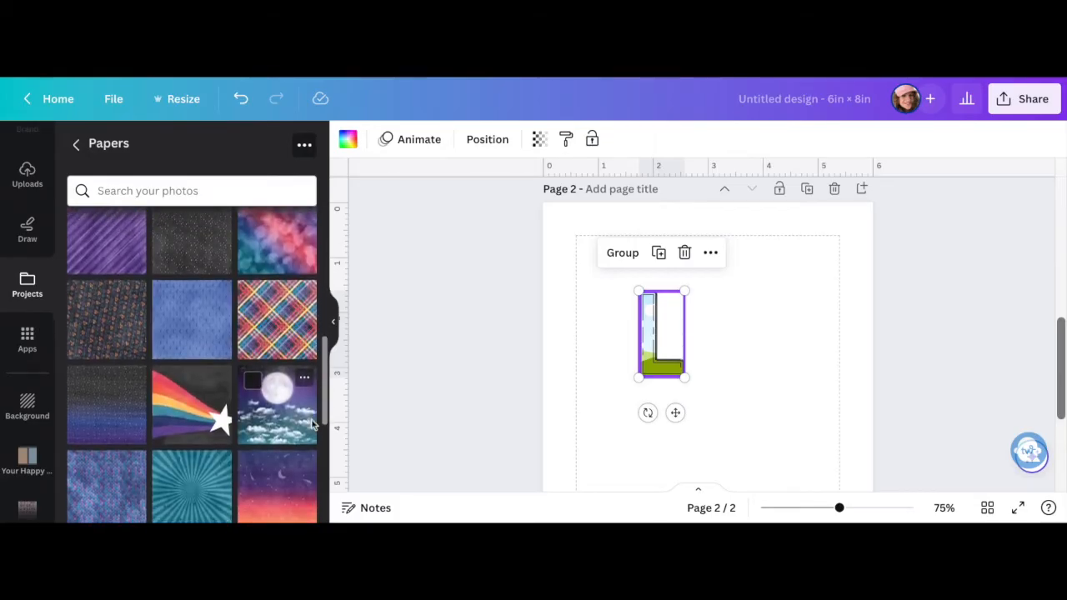
{"action": "mouse_move", "coordinate": [257, 329]}
{"action": "left_mouse_down"}
{"action": "mouse_move", "coordinate": [751, 514]}
{"action": "mouse_move", "coordinate": [685, 400]}
{"action": "mouse_move", "coordinate": [684, 373]}
{"action": "left_mouse_up"}
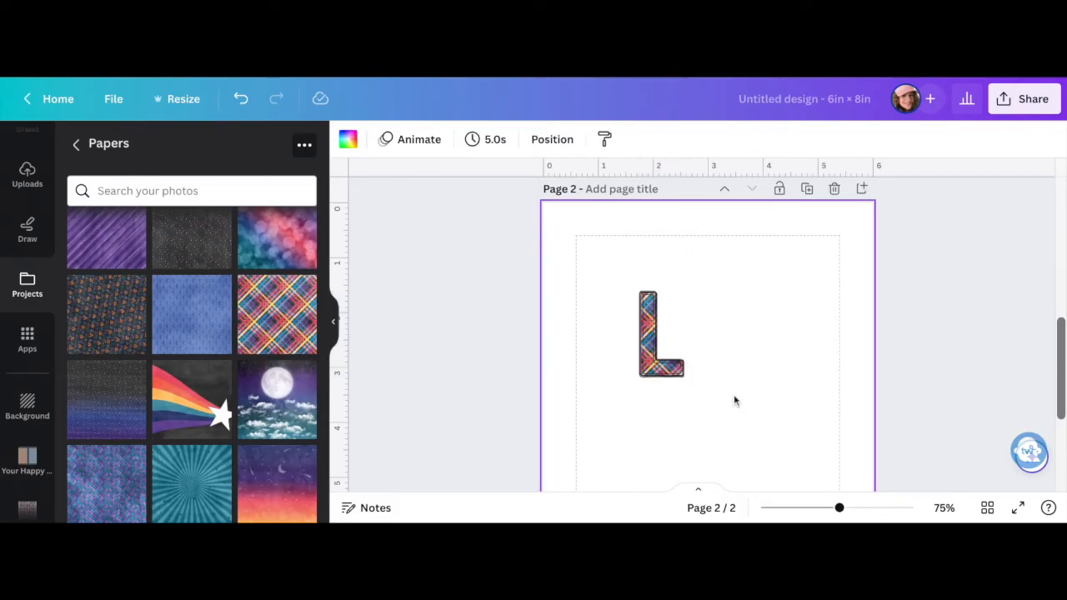
Group the plaid letter L's frame with its outline and check that both parts select as one object.
{"action": "left_click_drag", "start_coordinate": [733, 400], "coordinate": [574, 279]}
{"action": "key", "text": "ctrl+g"}
{"action": "left_click", "coordinate": [708, 350]}
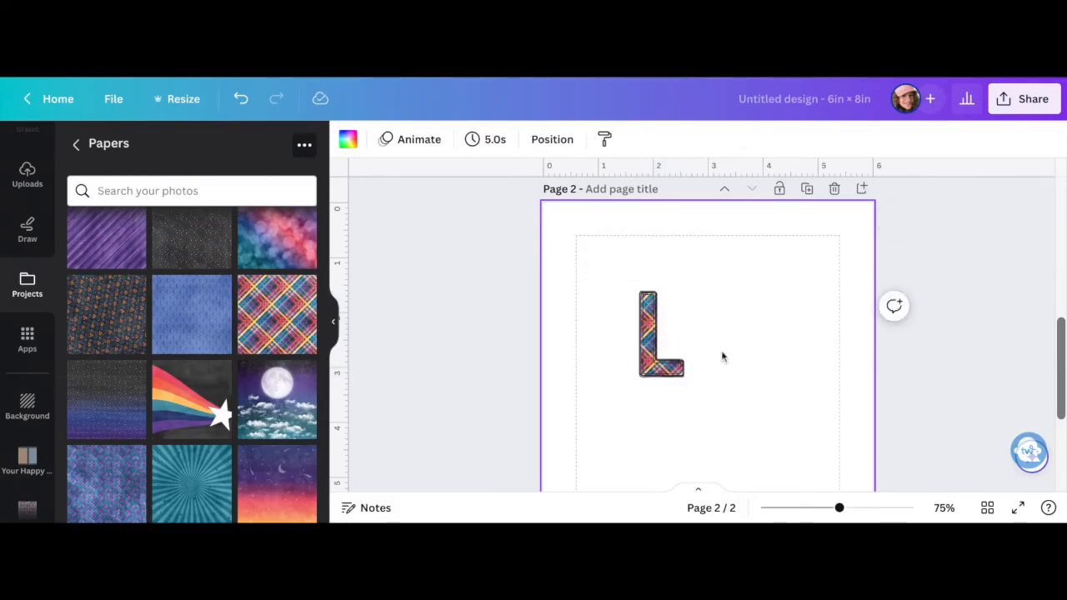
{"action": "left_click_drag", "start_coordinate": [764, 442], "coordinate": [574, 272]}
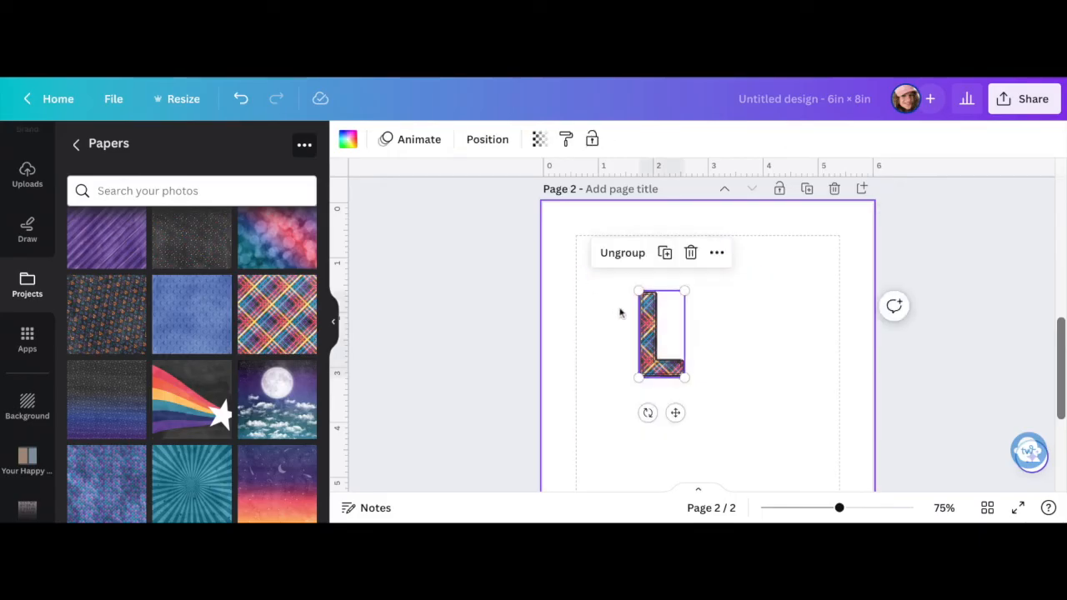
{"action": "left_click", "coordinate": [794, 382]}
Copy the grouped plaid letter L onto page 1, placing it beside the letter A and enlarging it to the same height.
{"action": "scroll", "coordinate": [794, 381], "scroll_direction": "up", "scroll_amount": 6}
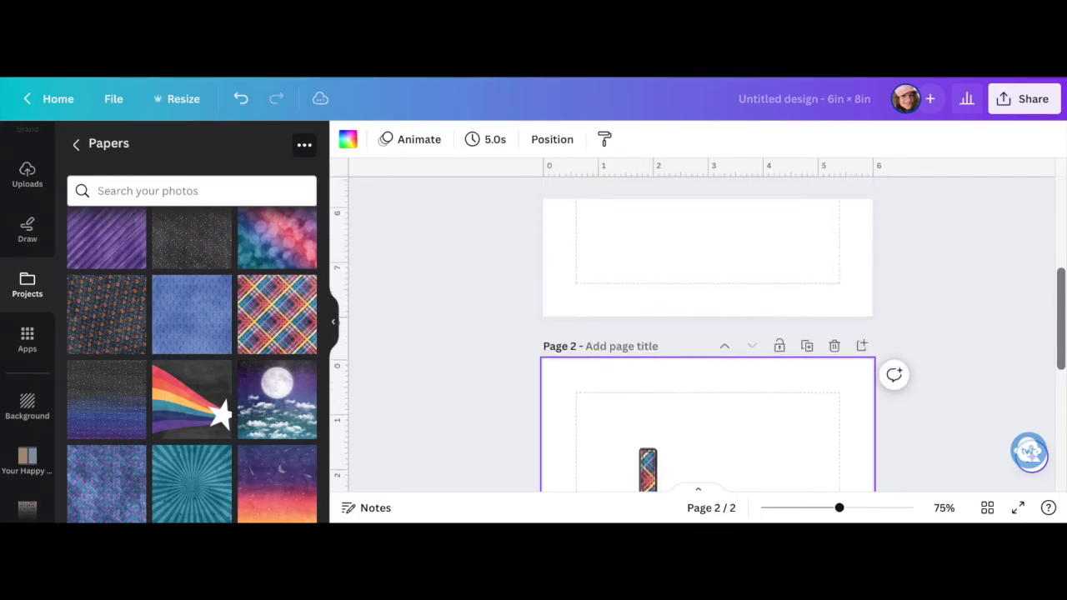
{"action": "key", "text": "ctrl+v"}
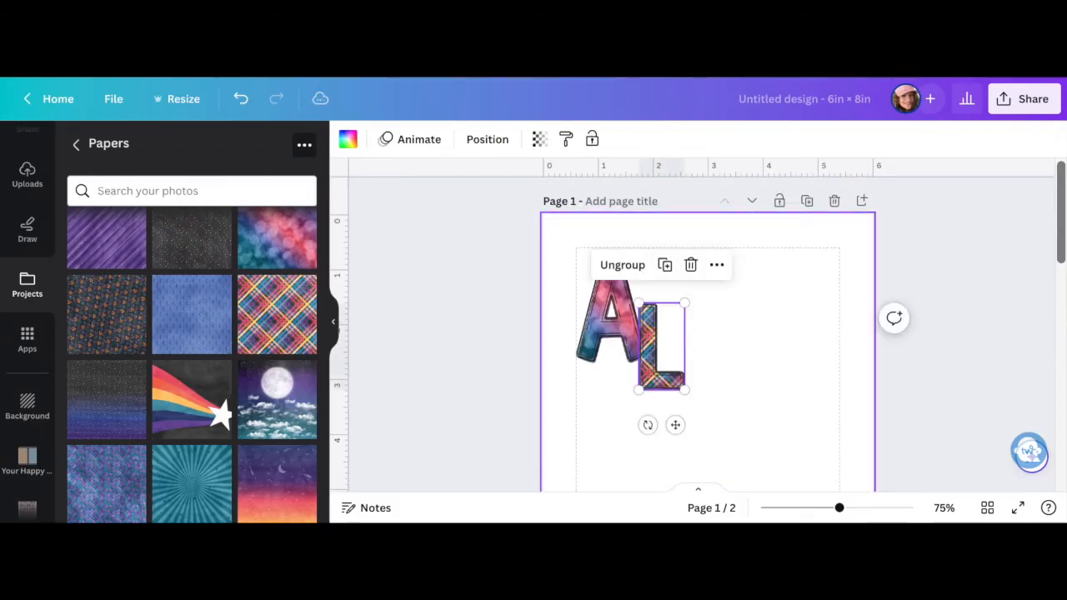
{"action": "left_click_drag", "start_coordinate": [672, 383], "coordinate": [702, 362]}
{"action": "left_click", "coordinate": [738, 386]}
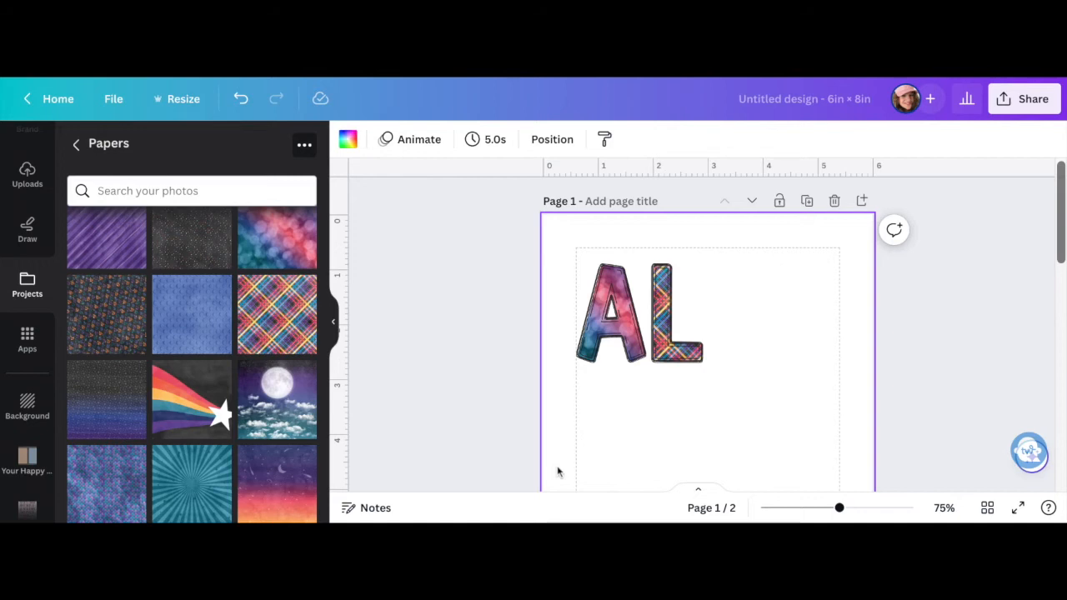
Delete the grouped plaid letter L from page 2.
{"action": "scroll", "coordinate": [664, 479], "scroll_direction": "down", "scroll_amount": 1}
{"action": "scroll", "coordinate": [664, 479], "scroll_direction": "down", "scroll_amount": 5}
{"action": "scroll", "coordinate": [664, 479], "scroll_direction": "up", "scroll_amount": 5}
{"action": "scroll", "coordinate": [664, 479], "scroll_direction": "down", "scroll_amount": 2}
{"action": "scroll", "coordinate": [664, 480], "scroll_direction": "down", "scroll_amount": 3}
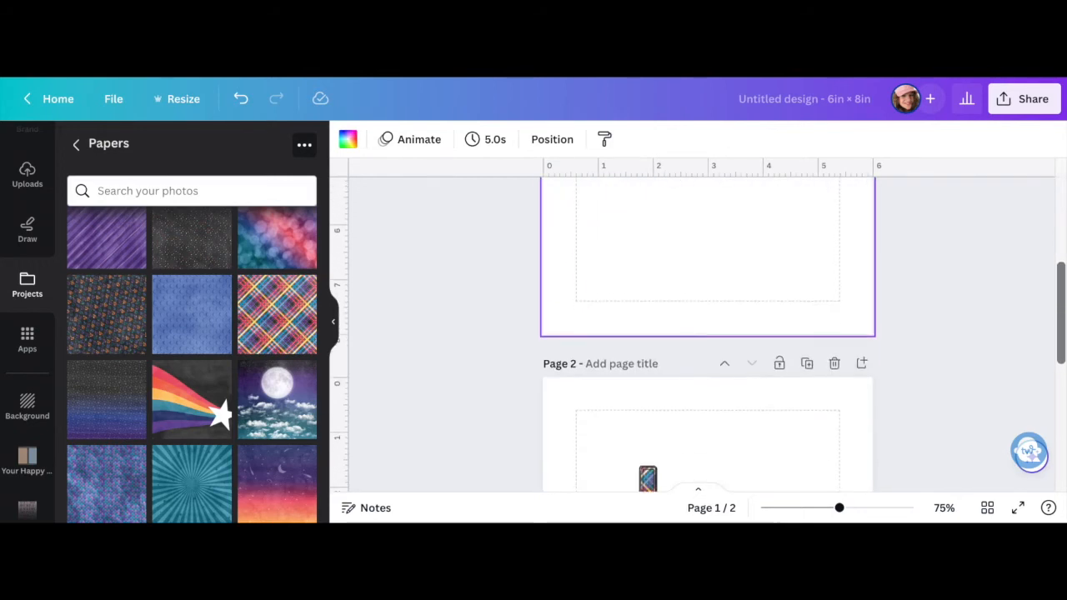
{"action": "mouse_move", "coordinate": [693, 457]}
{"action": "left_mouse_down"}
{"action": "mouse_move", "coordinate": [605, 331]}
{"action": "mouse_move", "coordinate": [693, 457]}
{"action": "left_mouse_up"}
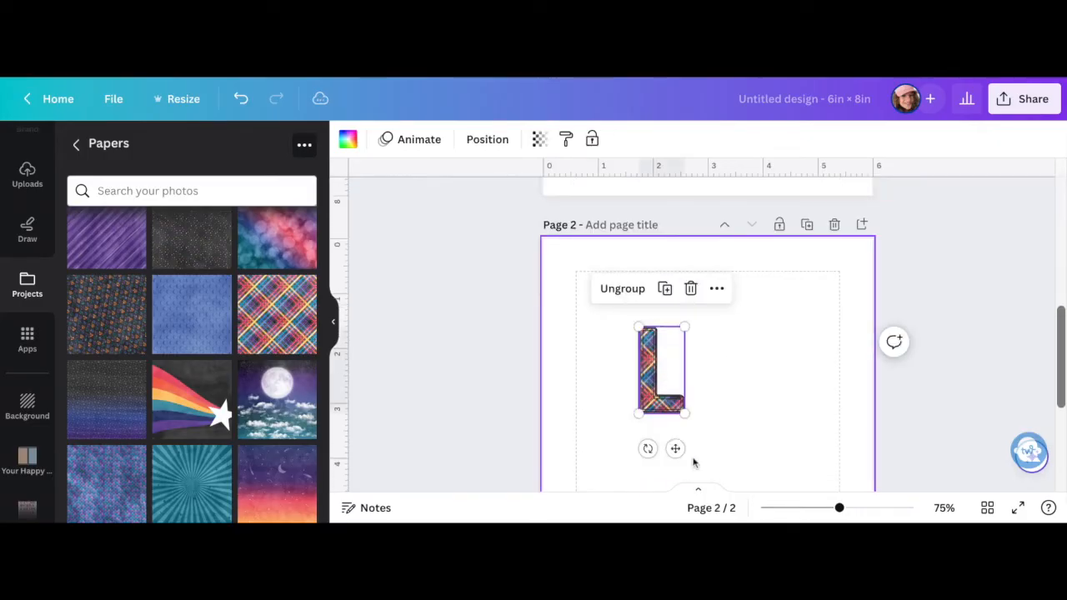
{"action": "key", "text": "Delete"}
{"action": "scroll", "coordinate": [634, 334], "scroll_direction": "down", "scroll_amount": 1}
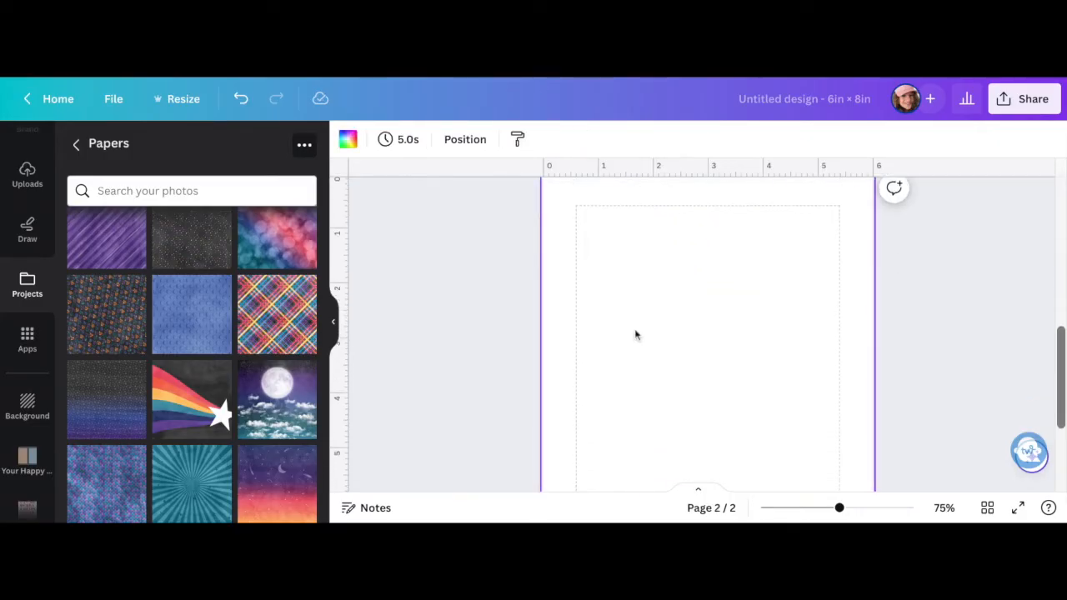
Return to the Copy of Doodle Alphabet Canva 004 design and place a new full-size letter L on page 2.
{"action": "left_click", "coordinate": [78, 146]}
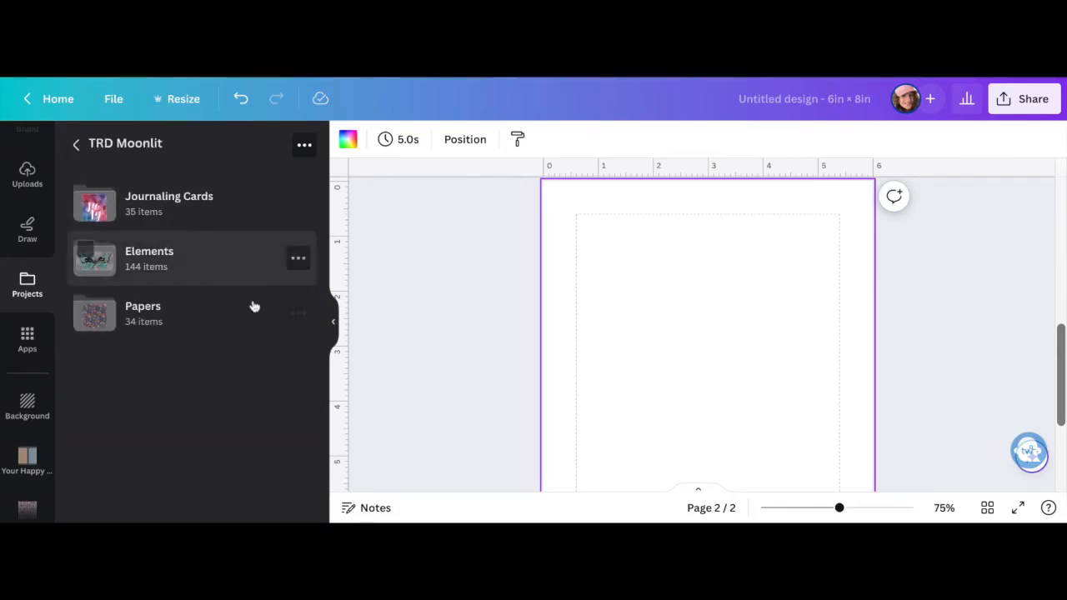
{"action": "left_click", "coordinate": [76, 144]}
{"action": "scroll", "coordinate": [266, 374], "scroll_direction": "down", "scroll_amount": 2}
{"action": "left_click", "coordinate": [265, 376]}
{"action": "scroll", "coordinate": [267, 374], "scroll_direction": "down", "scroll_amount": 3}
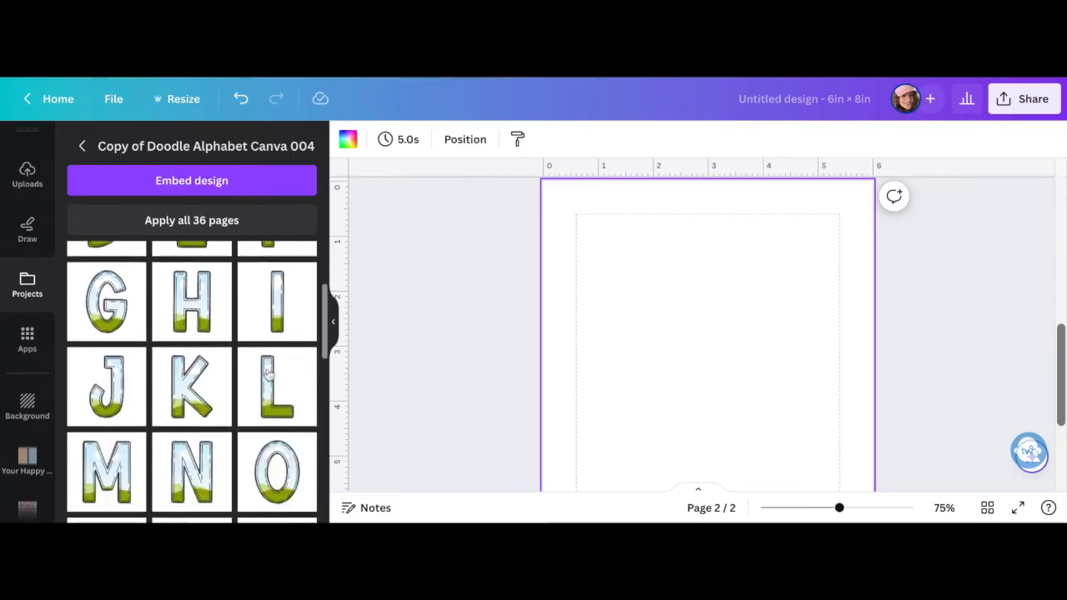
{"action": "left_click", "coordinate": [273, 349]}
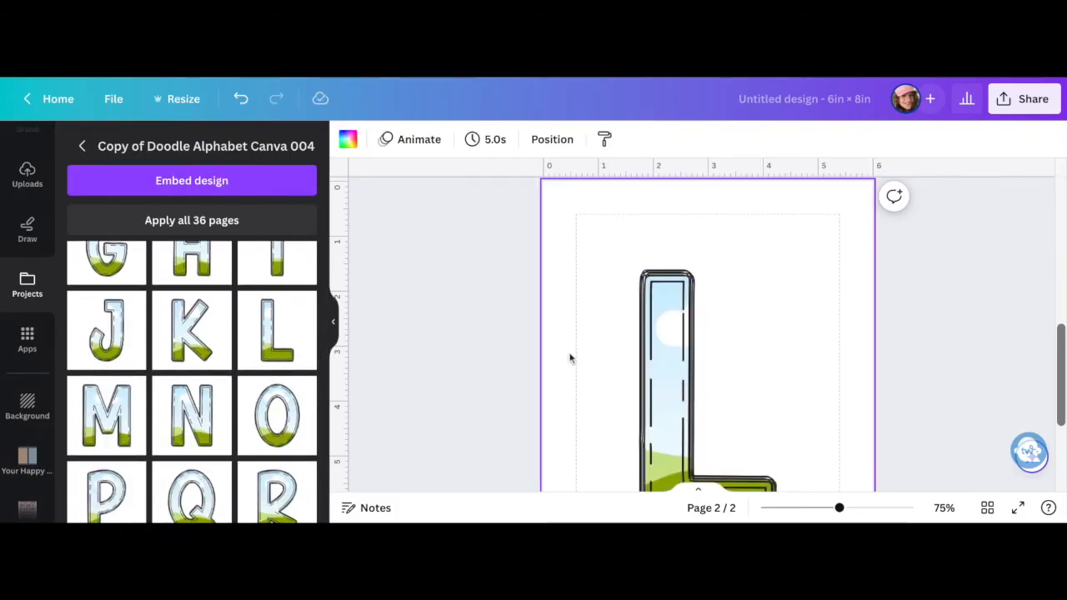
Select the full-size letter L's frame on page 2 and reopen the Papers subfolder of TRD Moonlit.
{"action": "left_click", "coordinate": [655, 357]}
{"action": "scroll", "coordinate": [655, 360], "scroll_direction": "up", "scroll_amount": 5}
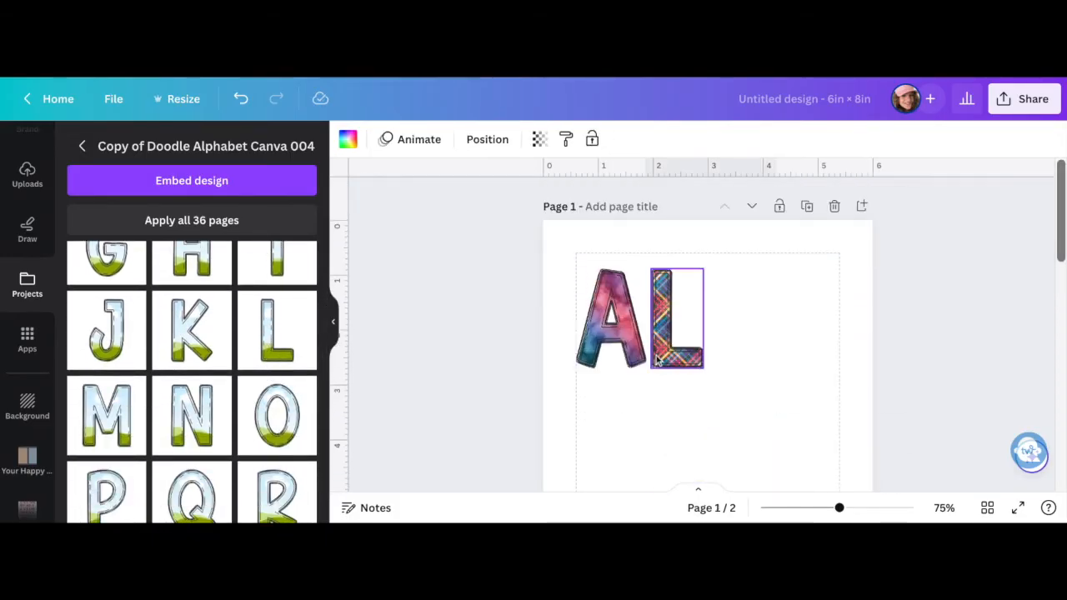
{"action": "scroll", "coordinate": [709, 215], "scroll_direction": "down", "scroll_amount": 5}
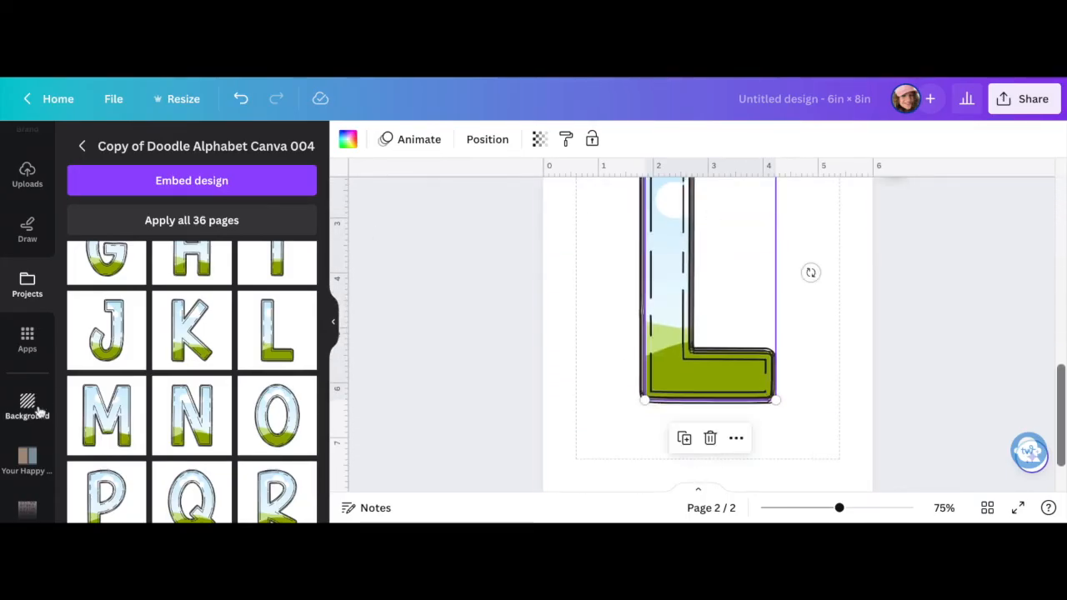
{"action": "left_click", "coordinate": [84, 144]}
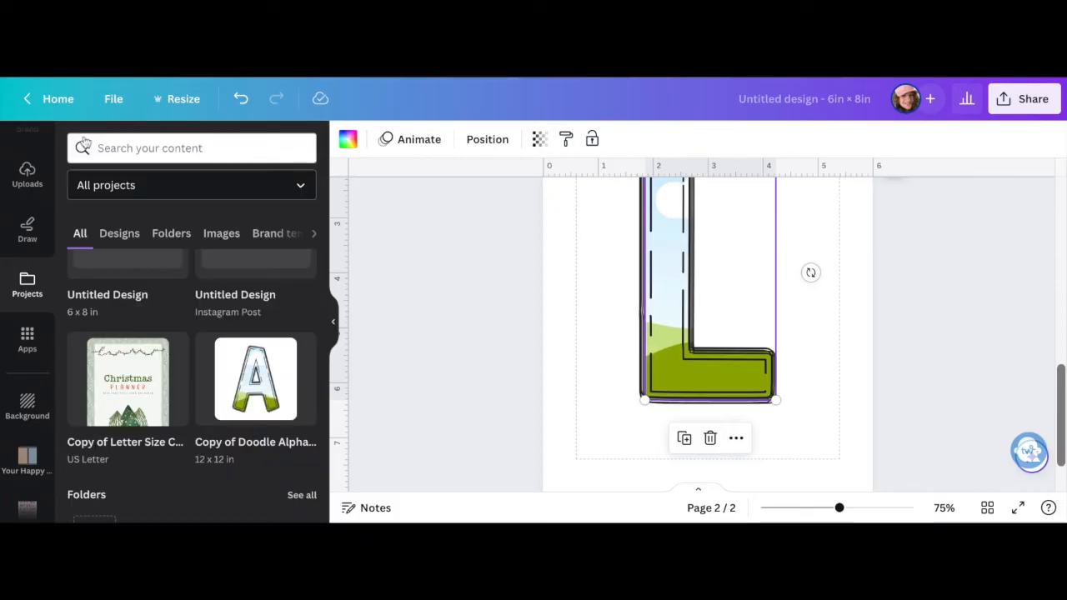
{"action": "left_click", "coordinate": [175, 236]}
{"action": "scroll", "coordinate": [203, 315], "scroll_direction": "down", "scroll_amount": 5}
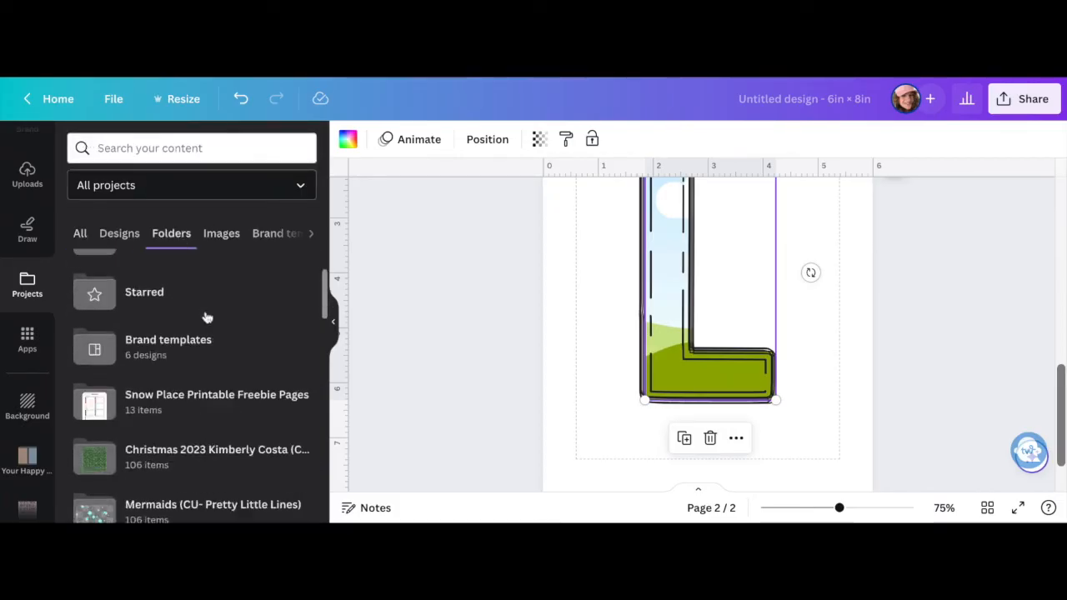
{"action": "left_click", "coordinate": [190, 359]}
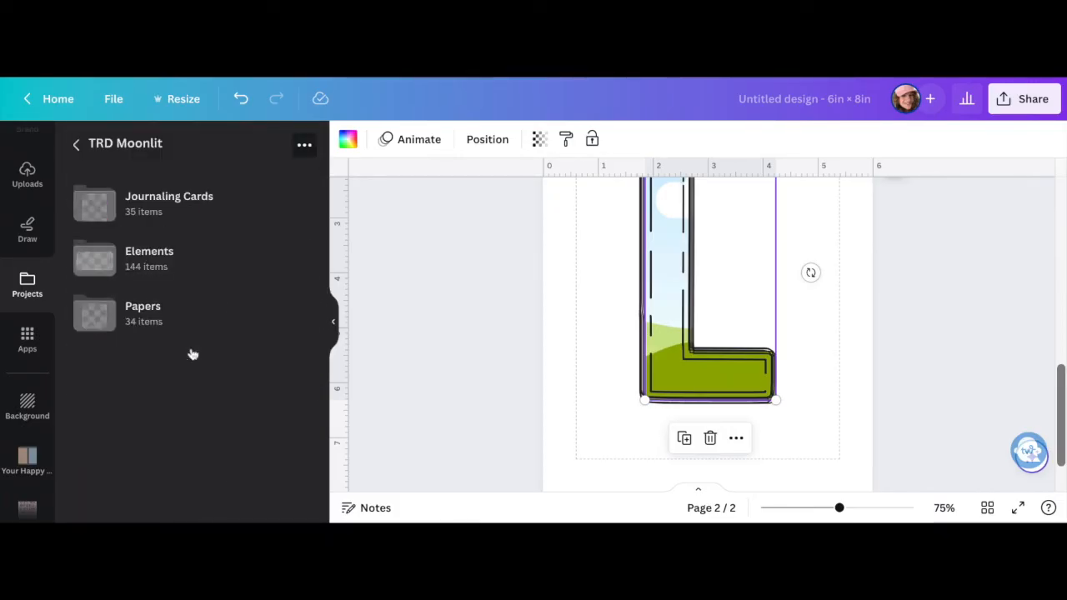
{"action": "left_click", "coordinate": [174, 308]}
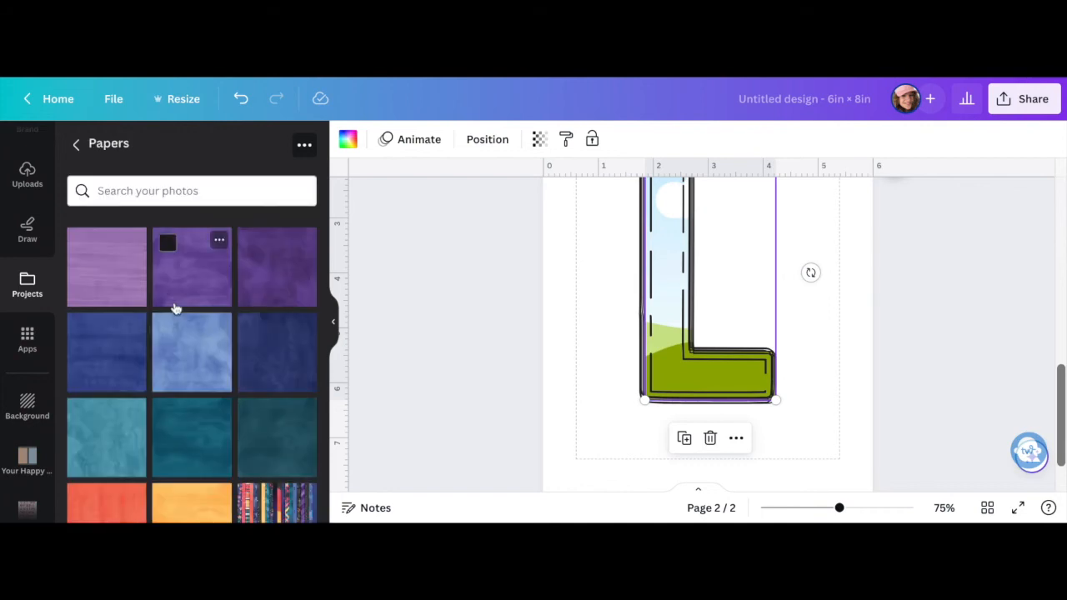
Fill the full-size letter L's frame with the purple diagonal-striped paper.
{"action": "scroll", "coordinate": [175, 309], "scroll_direction": "down", "scroll_amount": 5}
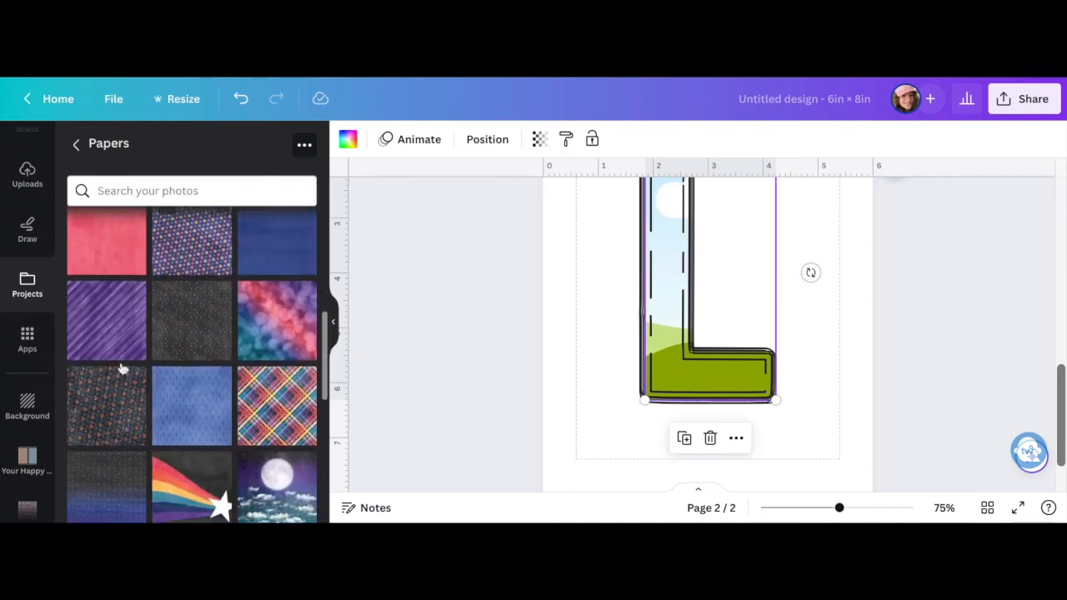
{"action": "left_click_drag", "start_coordinate": [99, 341], "coordinate": [850, 397]}
{"action": "scroll", "coordinate": [844, 406], "scroll_direction": "up", "scroll_amount": 2}
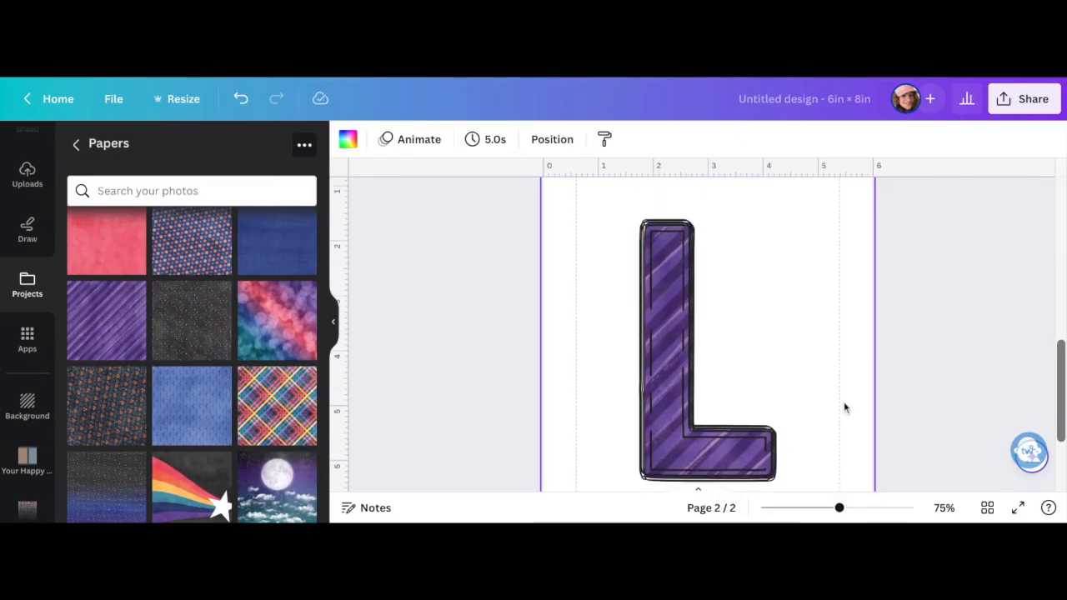
Move the purple striped frame of the full-size letter L on page 2 aside to uncover the black letter layer beneath it.
{"action": "scroll", "coordinate": [844, 406], "scroll_direction": "down", "scroll_amount": 2}
{"action": "scroll", "coordinate": [844, 407], "scroll_direction": "up", "scroll_amount": 2}
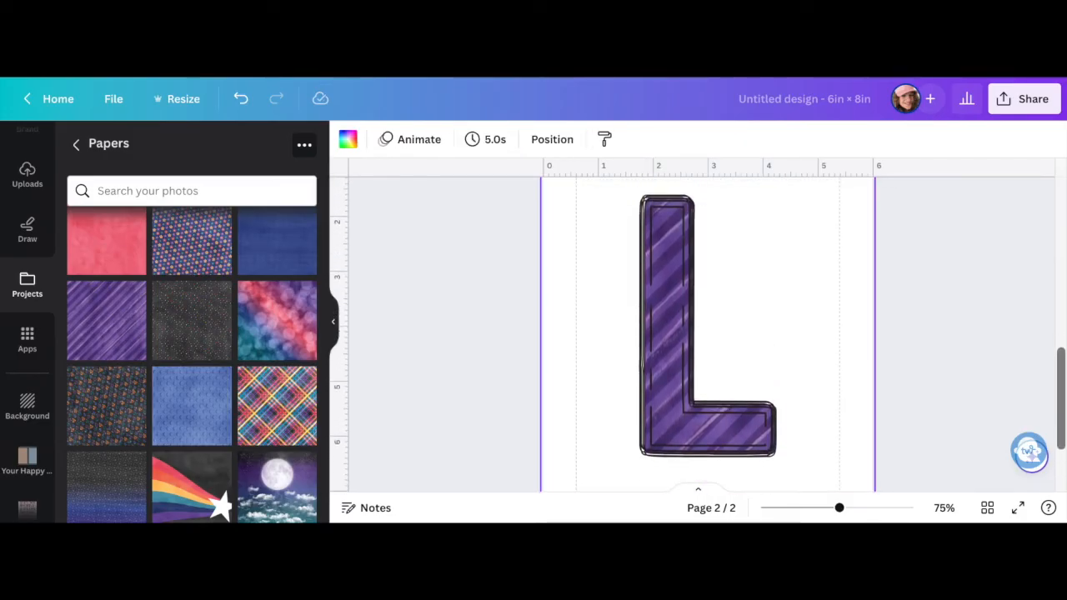
{"action": "left_click", "coordinate": [692, 298]}
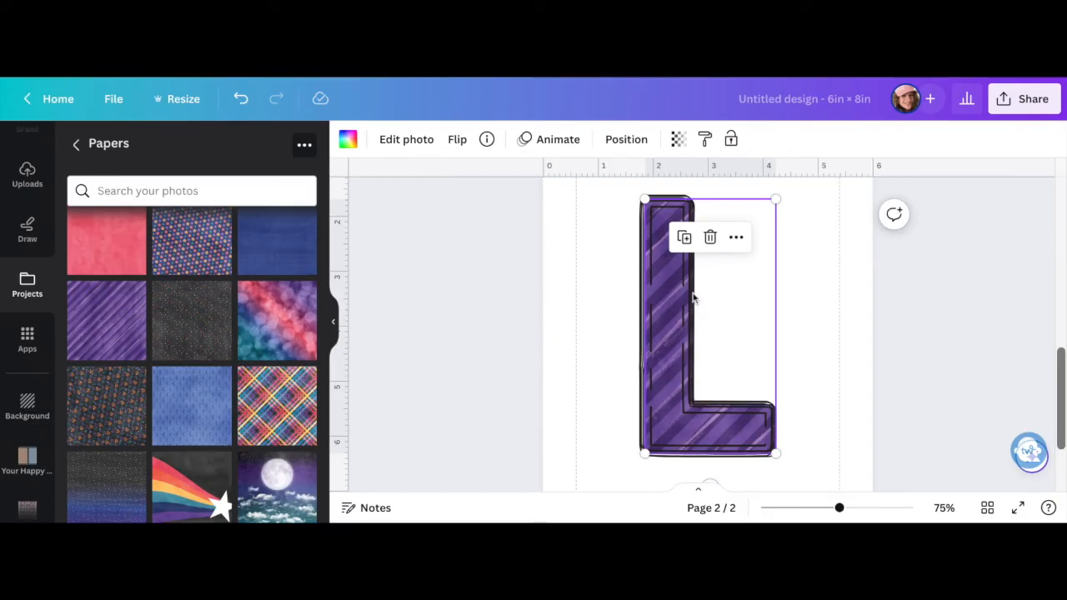
{"action": "left_click", "coordinate": [625, 291]}
{"action": "left_click", "coordinate": [674, 281]}
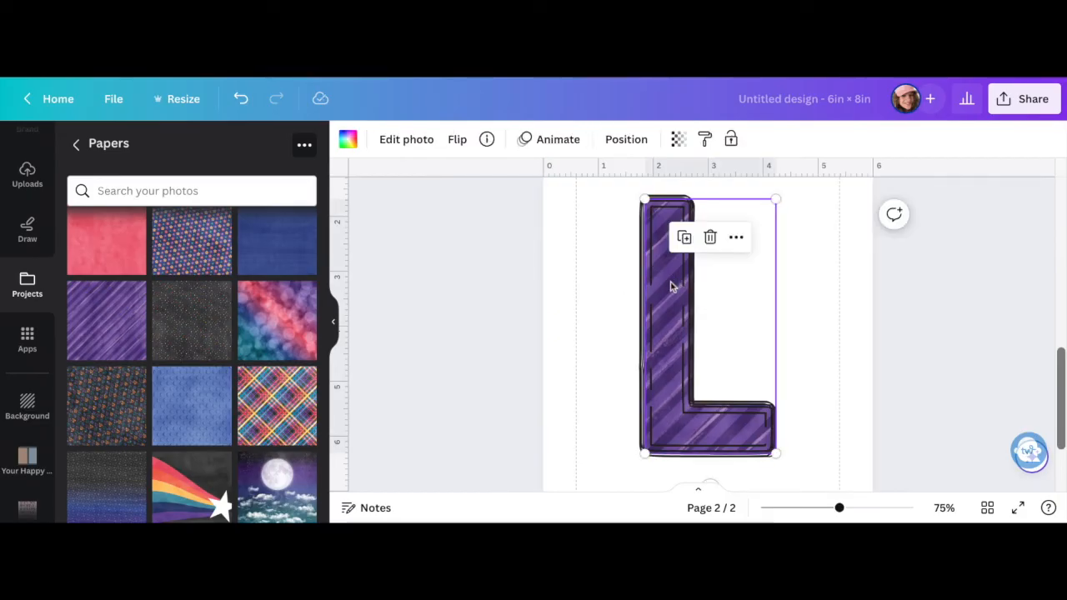
{"action": "key", "text": "ctrl+d"}
Recolor the black base layer of the letter L with the darkest purple from the photo colors.
{"action": "left_click", "coordinate": [658, 286]}
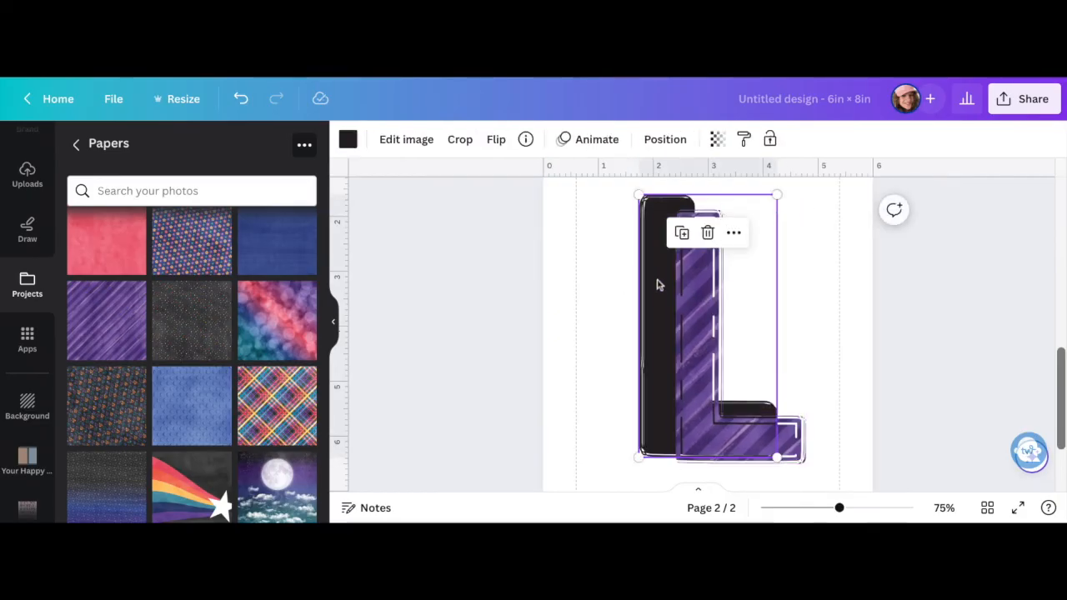
{"action": "left_click", "coordinate": [348, 139]}
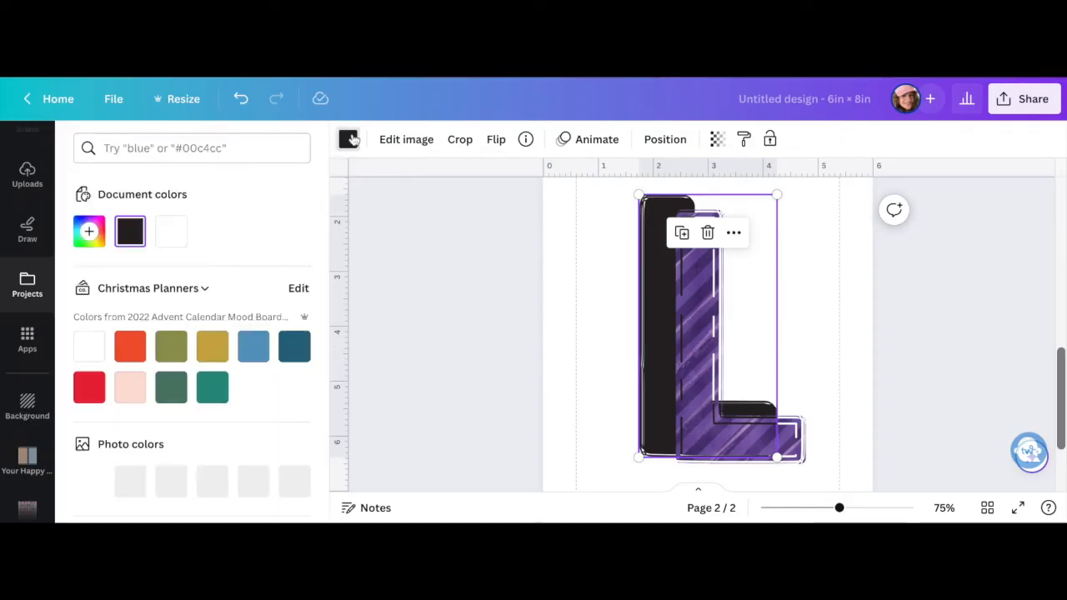
{"action": "scroll", "coordinate": [98, 399], "scroll_direction": "down", "scroll_amount": 1}
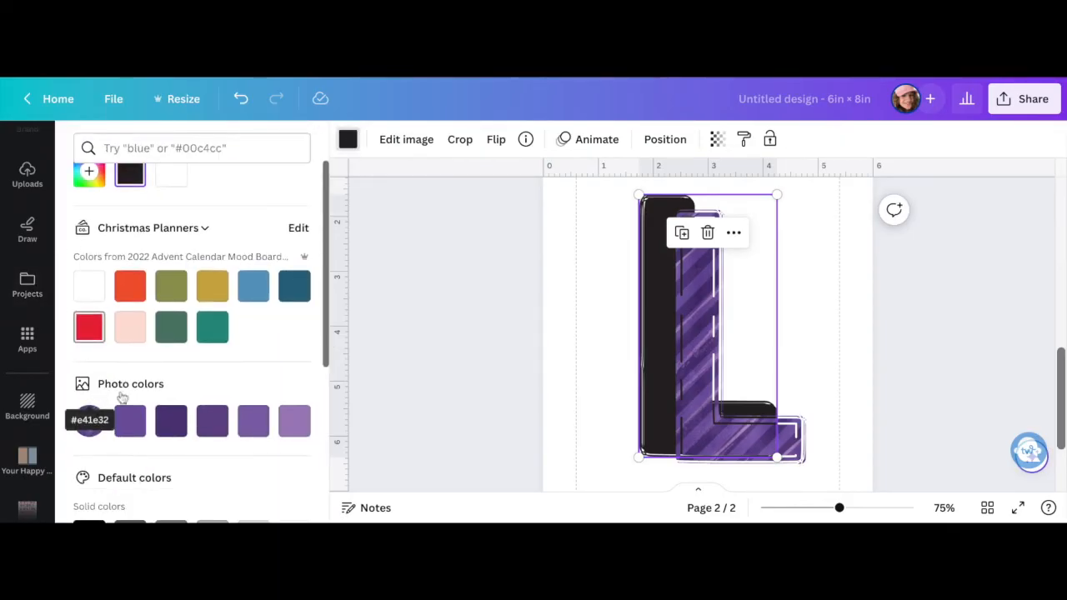
{"action": "left_click", "coordinate": [173, 421]}
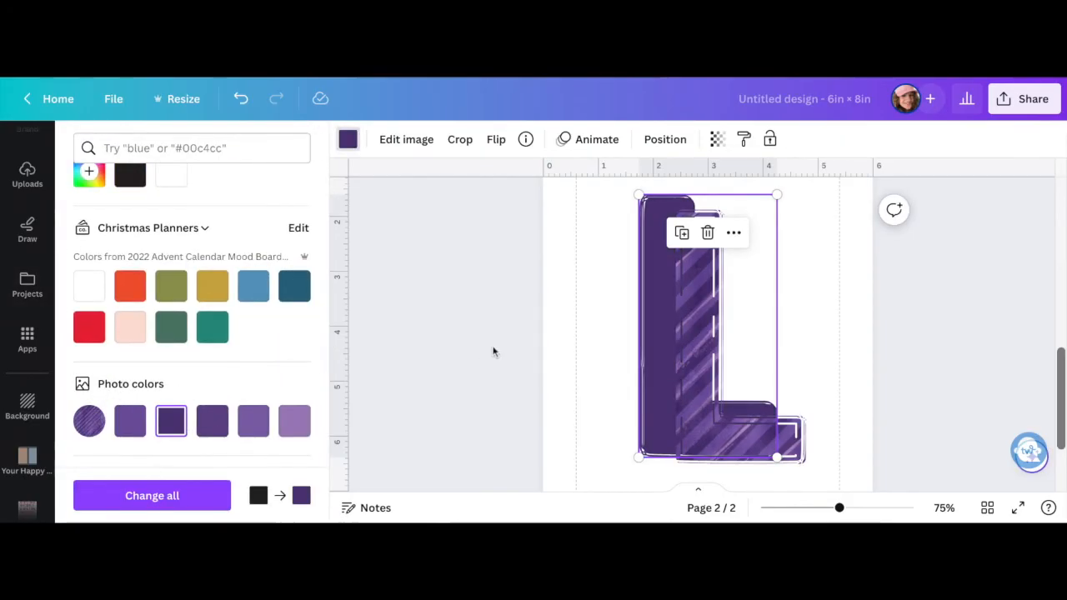
Move the striped frame back over the purple base of the letter L and nudge it down until it is centered.
{"action": "left_click", "coordinate": [800, 357]}
{"action": "left_click_drag", "start_coordinate": [780, 452], "coordinate": [761, 444]}
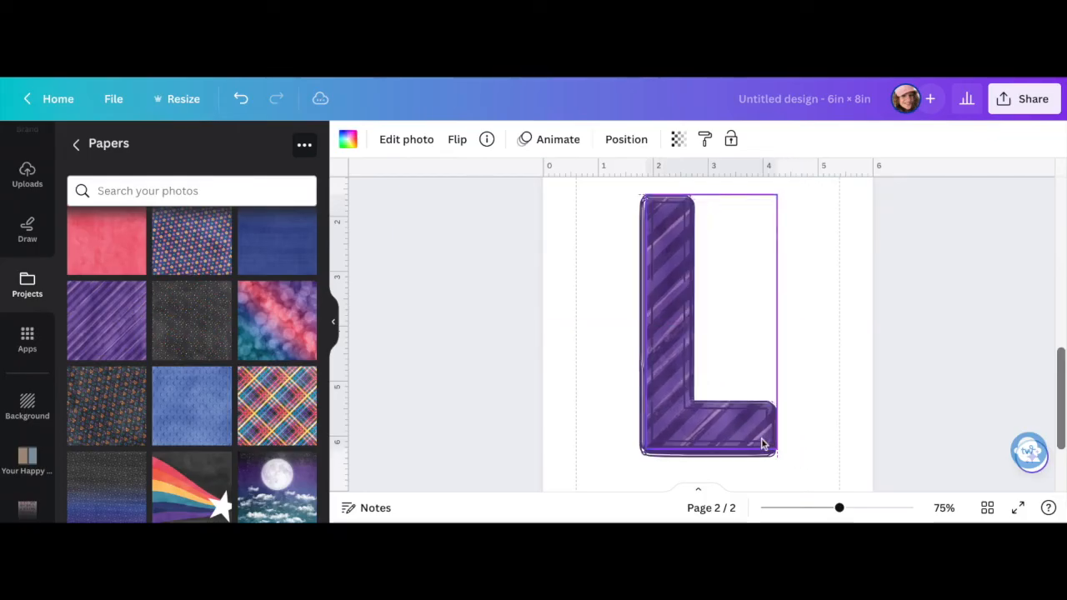
{"action": "left_click", "coordinate": [805, 456]}
{"action": "left_click", "coordinate": [730, 420]}
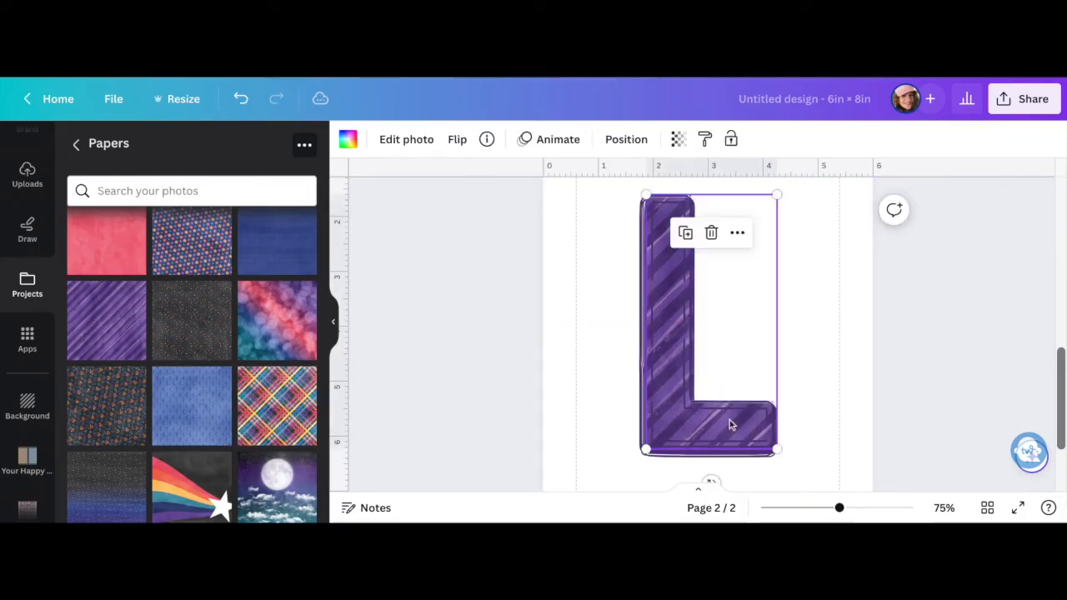
{"action": "key", "text": "Down"}
{"action": "key", "text": "Down"}
{"action": "key", "text": "Down"}
{"action": "key", "text": "Down"}
{"action": "key", "text": "Down"}
{"action": "left_click", "coordinate": [836, 452]}
Group all layers of the purple letter L on page 2 and shrink the group to about 1.5 in tall.
{"action": "key", "text": "ctrl+a"}
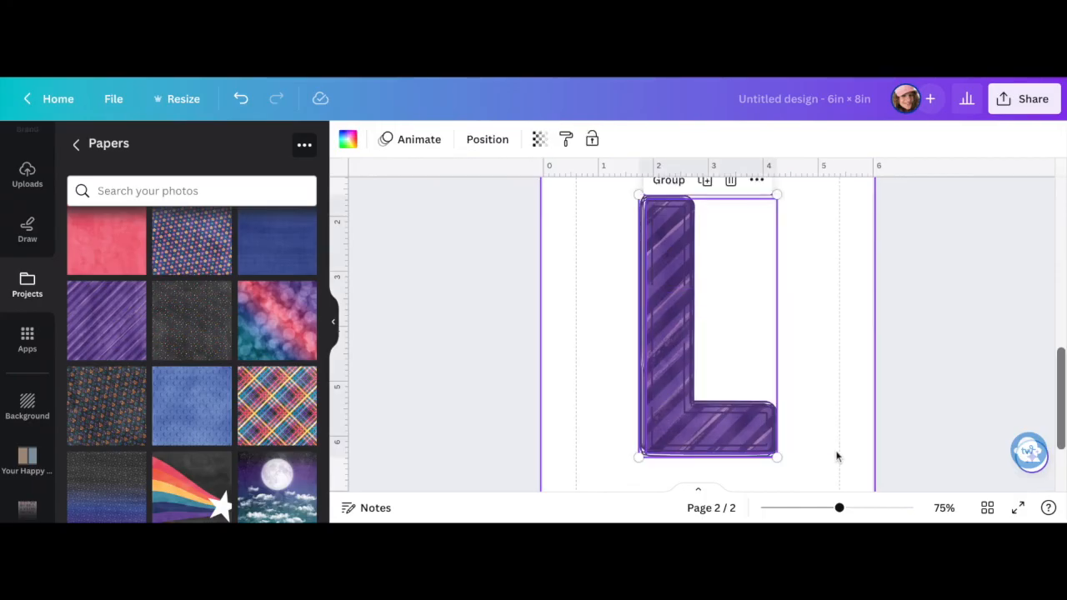
{"action": "key", "text": "ctrl+g"}
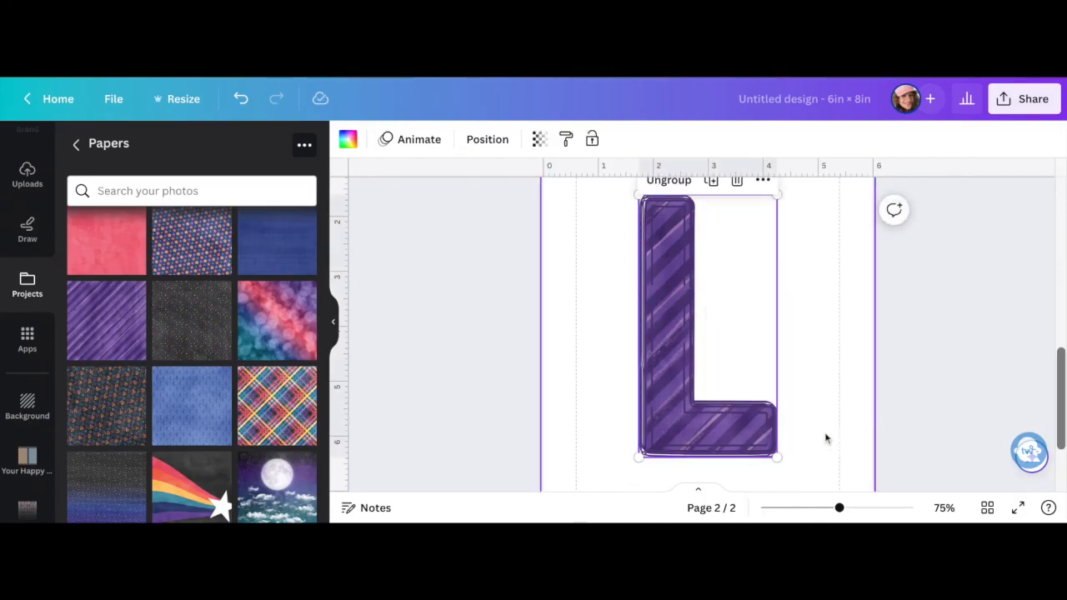
{"action": "left_click_drag", "start_coordinate": [777, 456], "coordinate": [682, 277]}
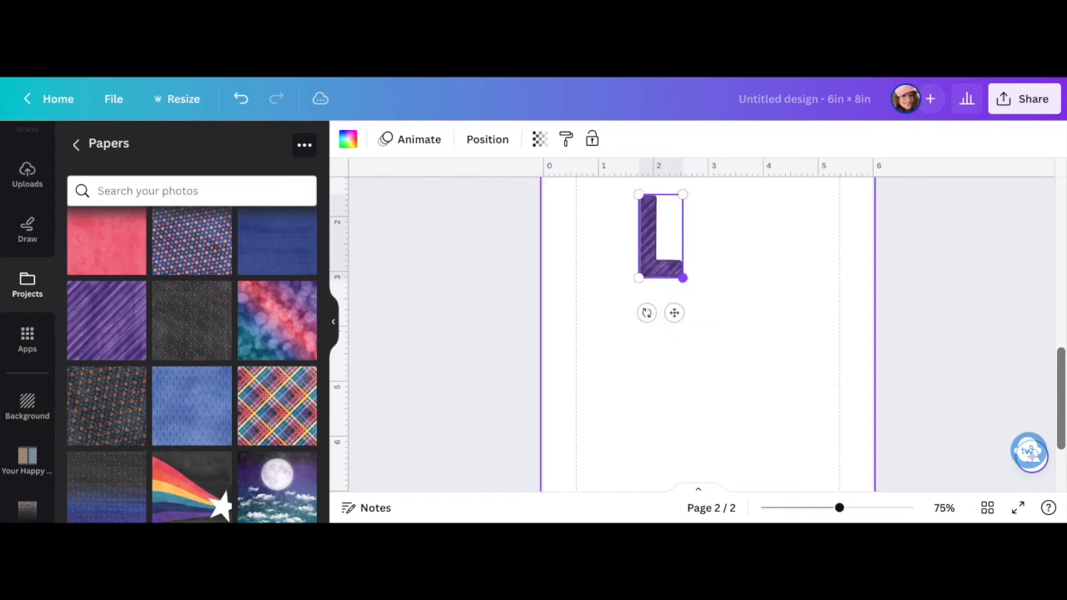
Transfer the grouped purple L to page 1, then enlarge and align it beside the plaid L at matching height to spell ALL.
{"action": "scroll", "coordinate": [650, 333], "scroll_direction": "up", "scroll_amount": 7}
{"action": "key", "text": "ctrl+v"}
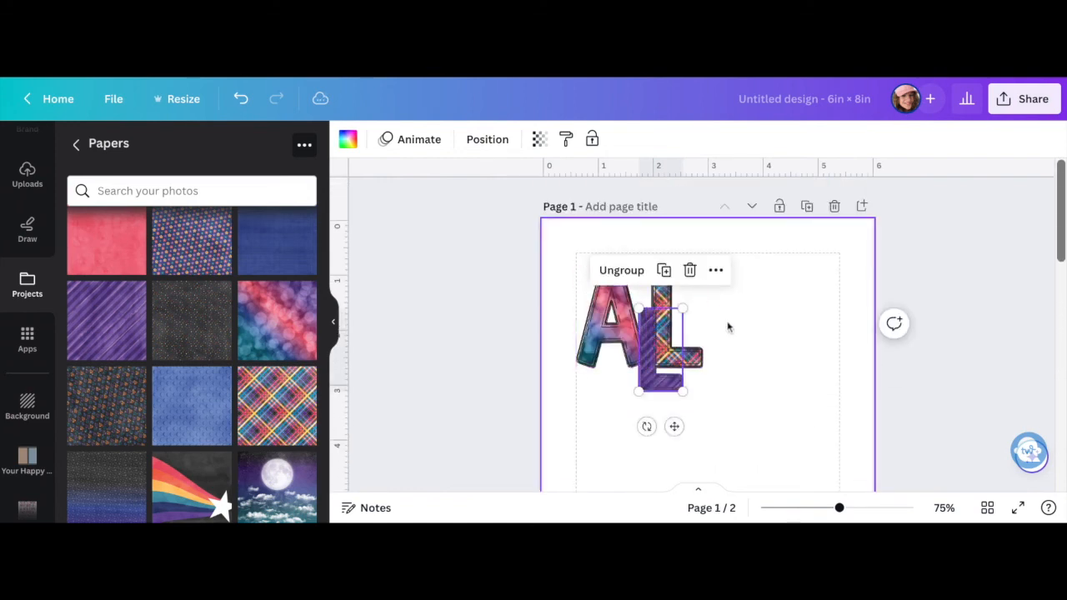
{"action": "left_click_drag", "start_coordinate": [663, 395], "coordinate": [760, 369]}
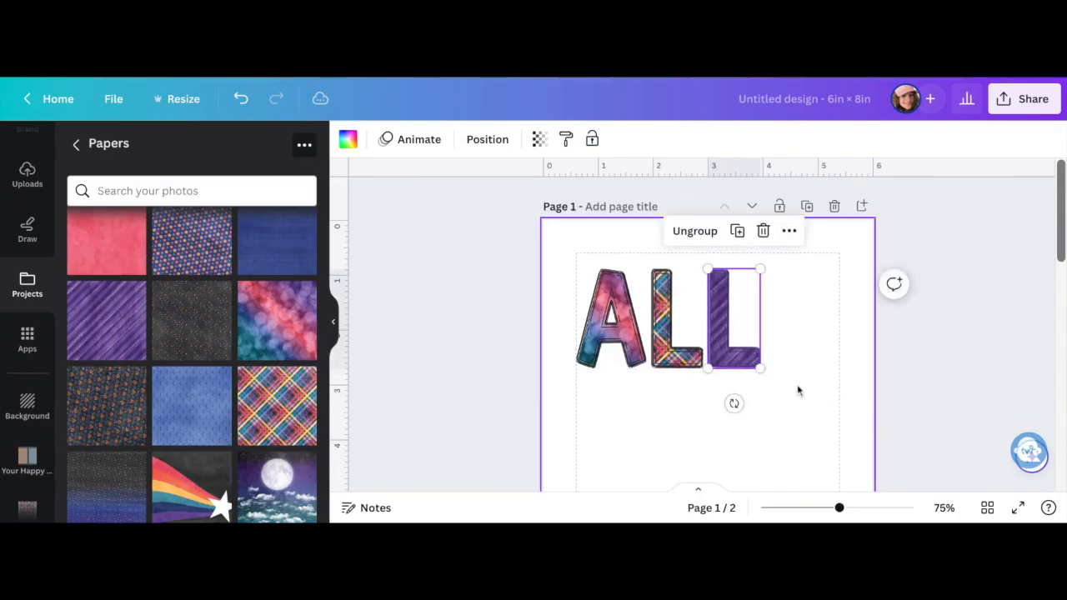
{"action": "left_click", "coordinate": [797, 391]}
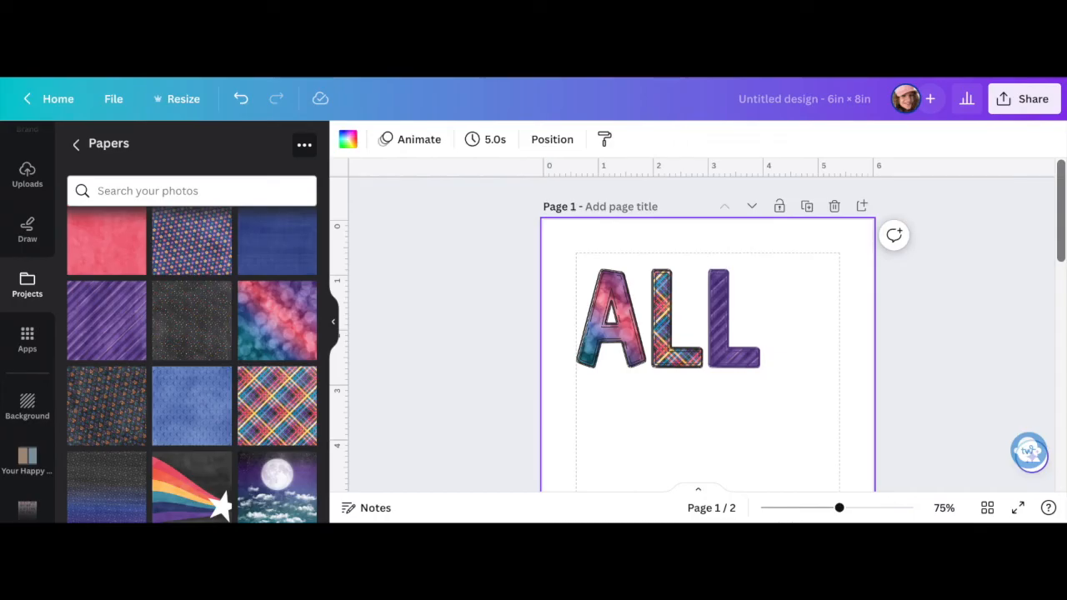
{"action": "key", "text": "super+plus"}
{"action": "key", "text": "super+plus"}
{"action": "scroll", "coordinate": [797, 391], "scroll_direction": "down", "scroll_amount": 1}
{"action": "scroll", "coordinate": [797, 391], "scroll_direction": "up", "scroll_amount": 1}
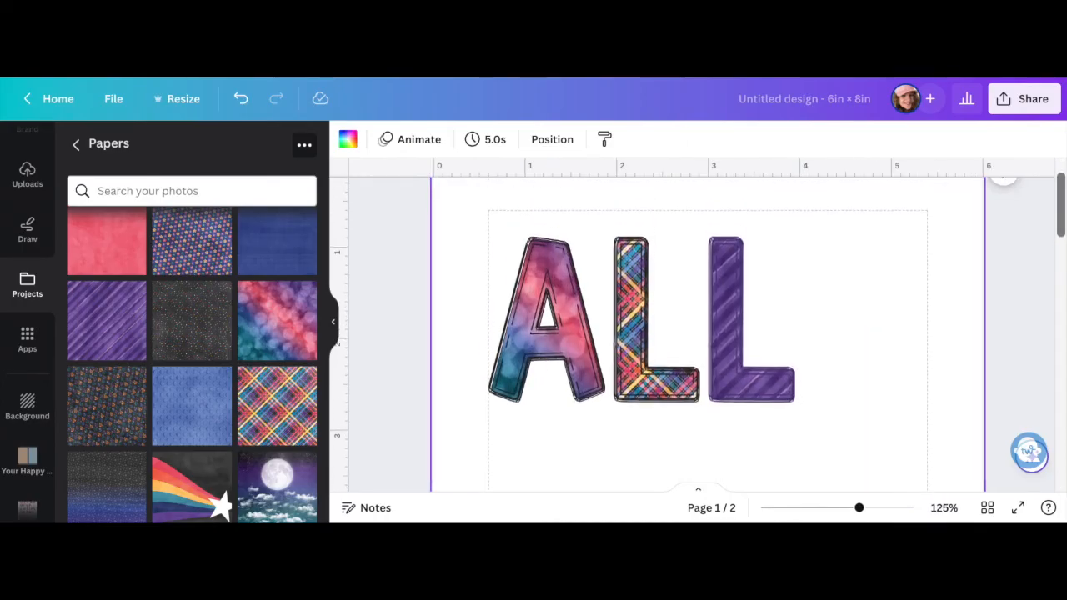